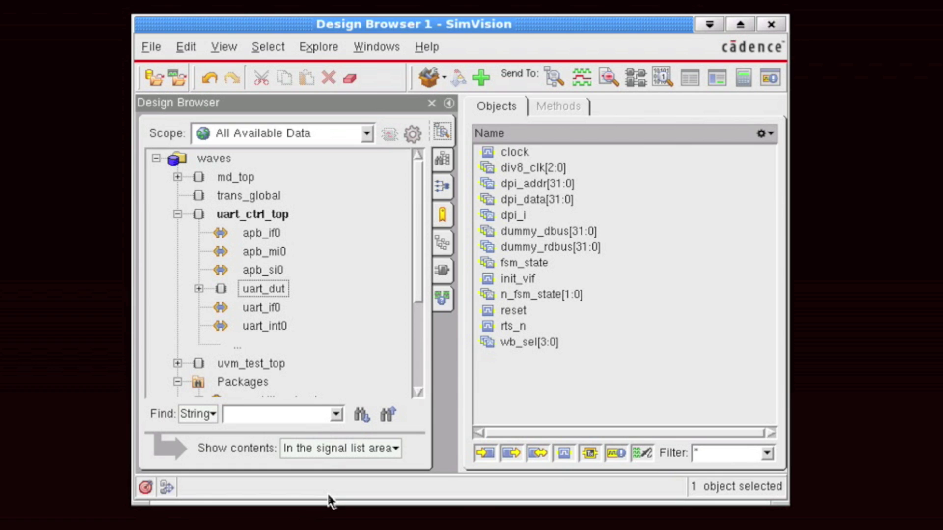
Send the uart_dut and uart_ctrl_top signals to a new Waveform 7 window and move it aside.
left_click(246, 288)
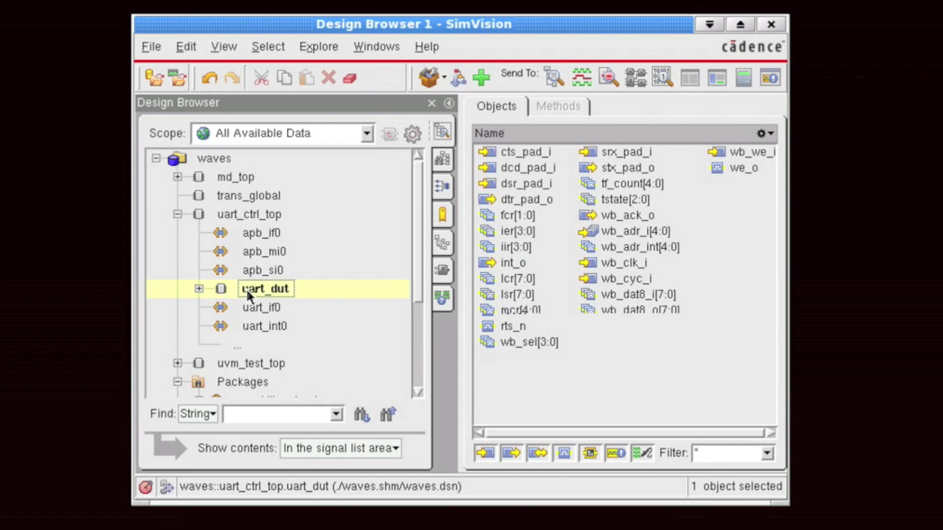
left_click(241, 215, "ctrl")
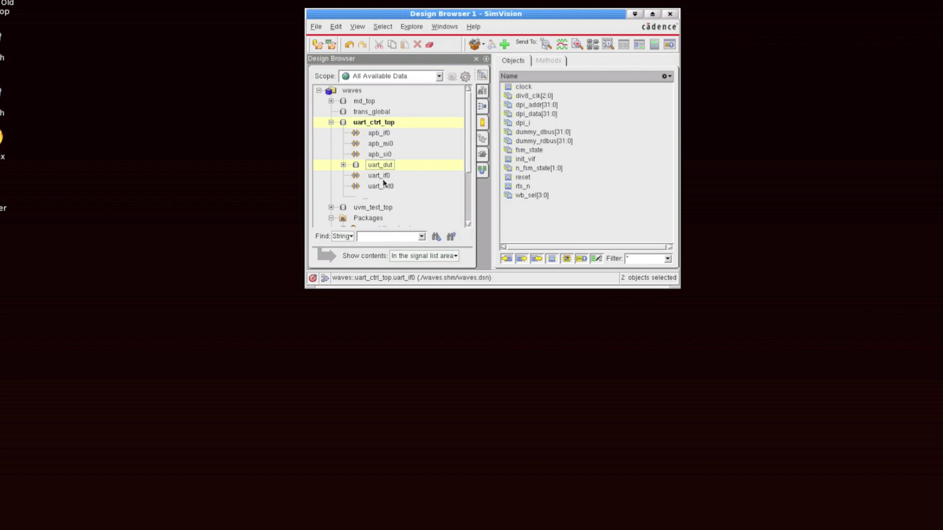
key("ctrl+w")
left_click_drag(320, 255, 548, 243)
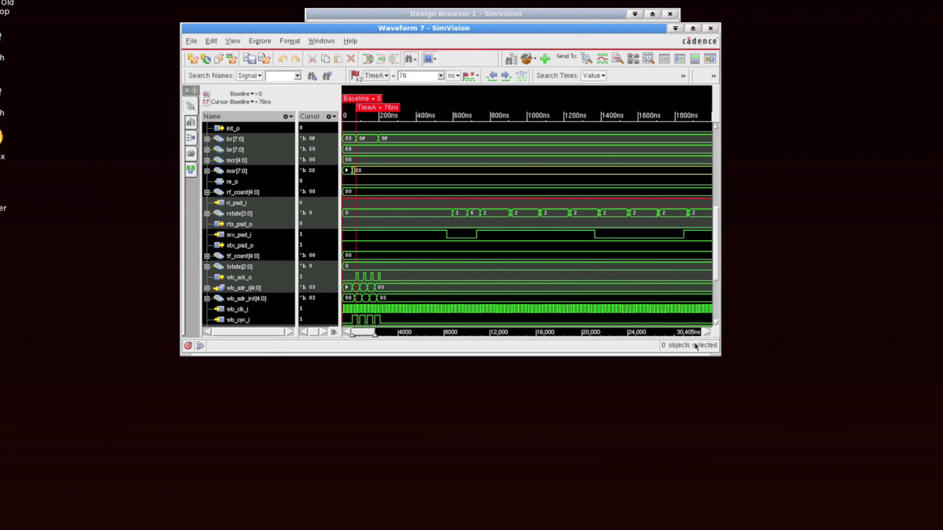
Enlarge Waveform 7, scroll up to clock, show short signal names, and narrow the Name column.
left_click_drag(719, 355, 880, 375)
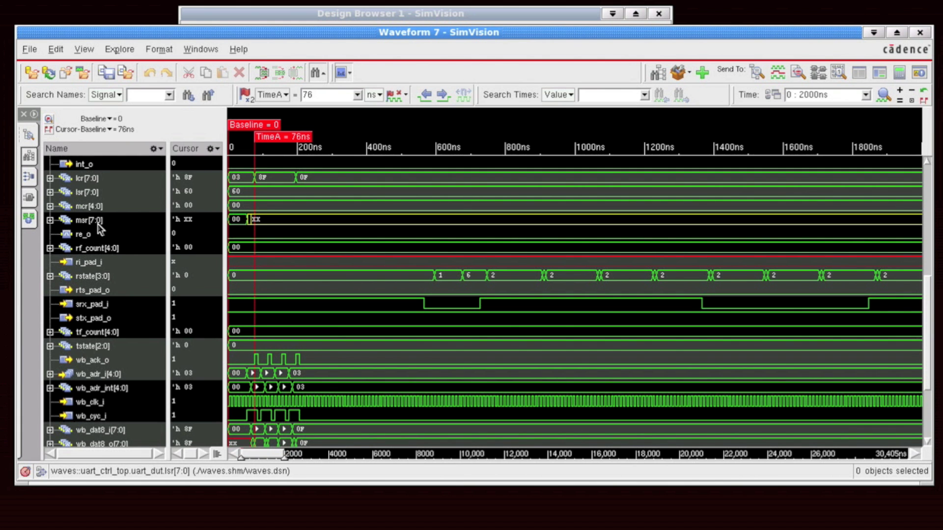
scroll(101, 229, "up", 5)
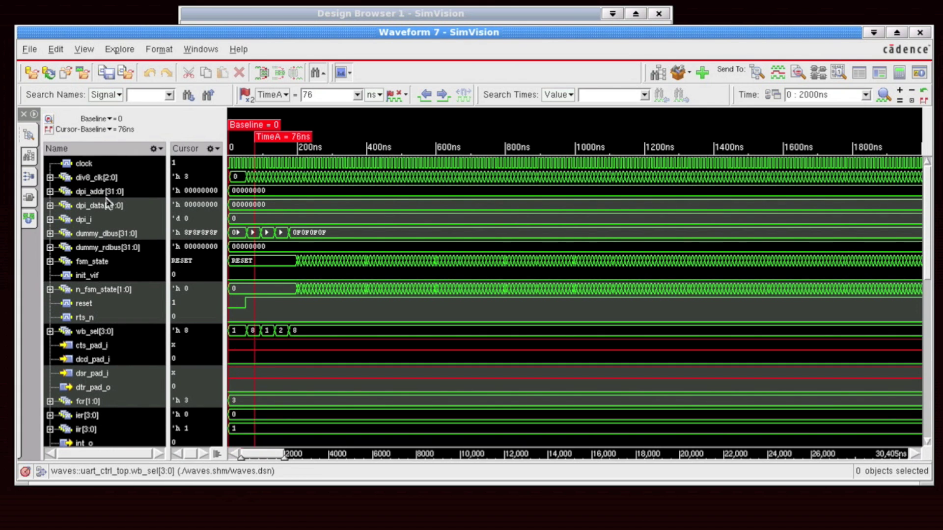
left_click(114, 150)
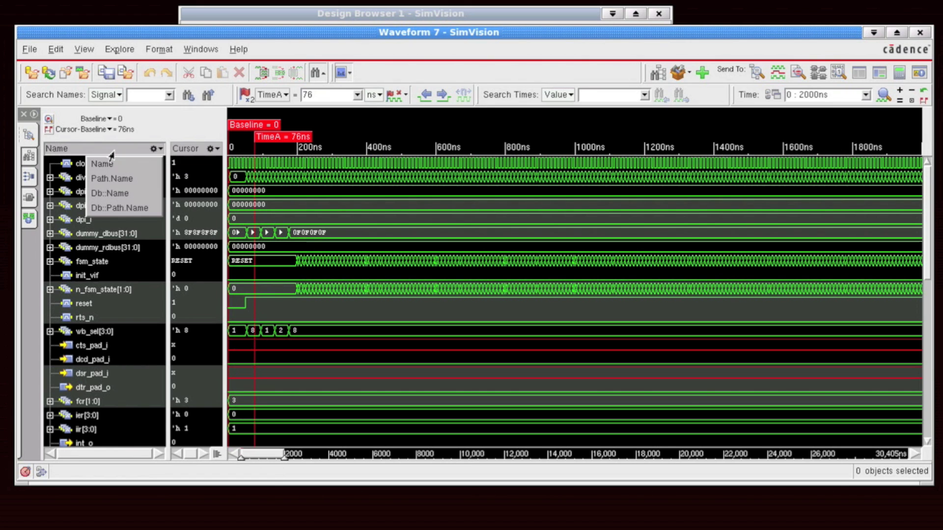
left_click(125, 182)
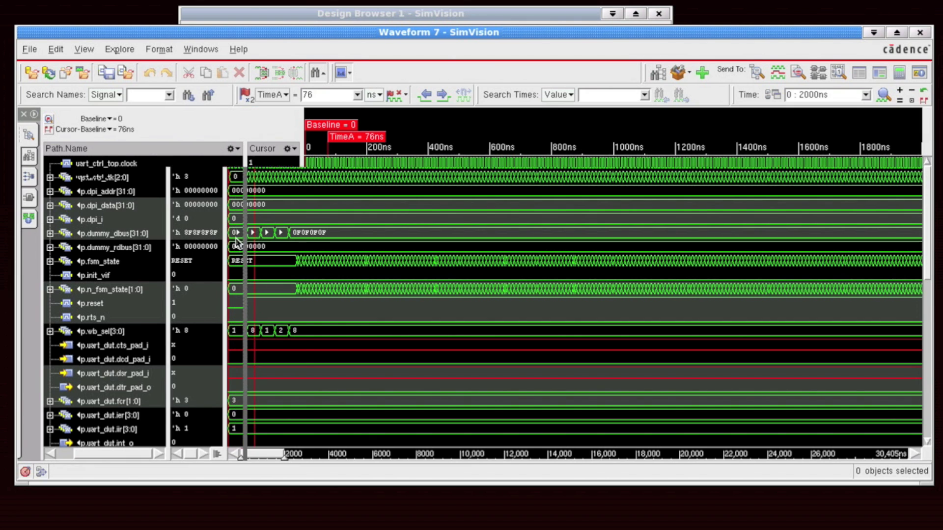
left_click(131, 157)
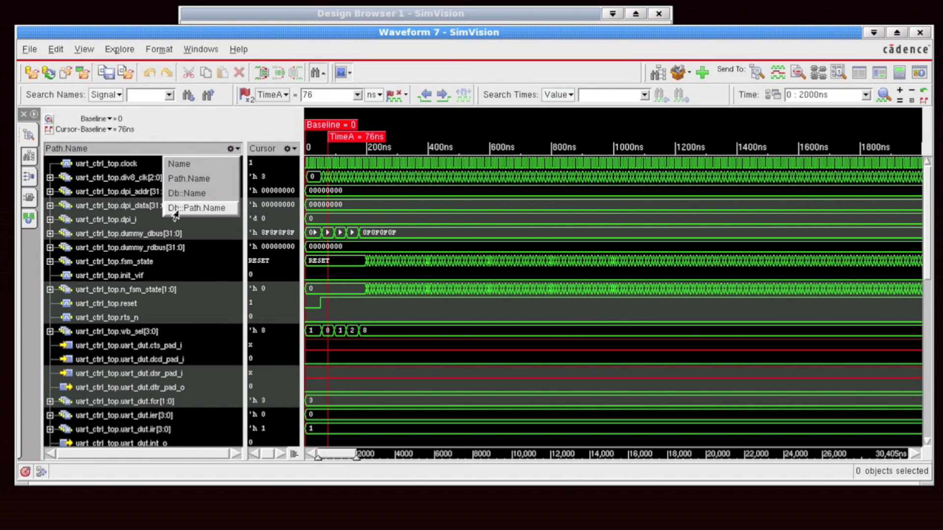
left_click(179, 164)
left_click_drag(244, 205, 167, 208)
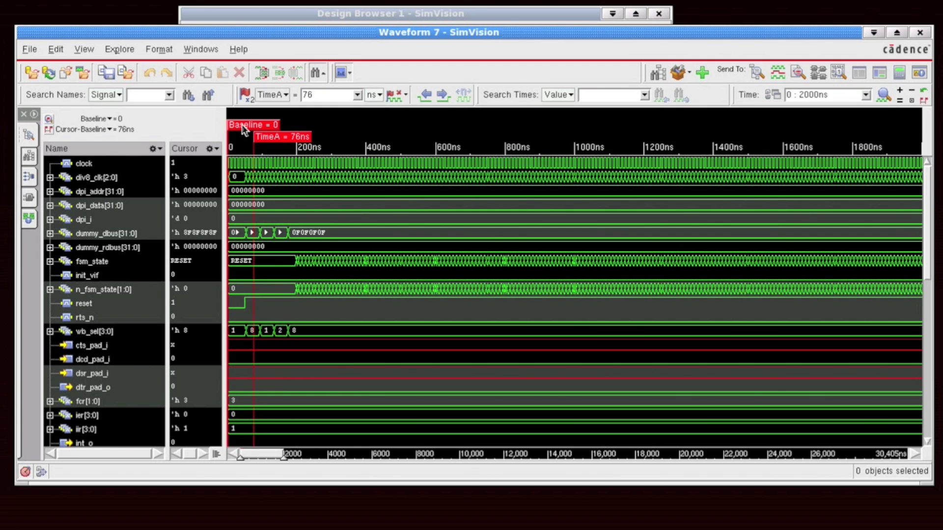
Move TimeA to 683 ns and switch the cursor value column to Baseline and back to TimeA.
left_click_drag(276, 135, 309, 136)
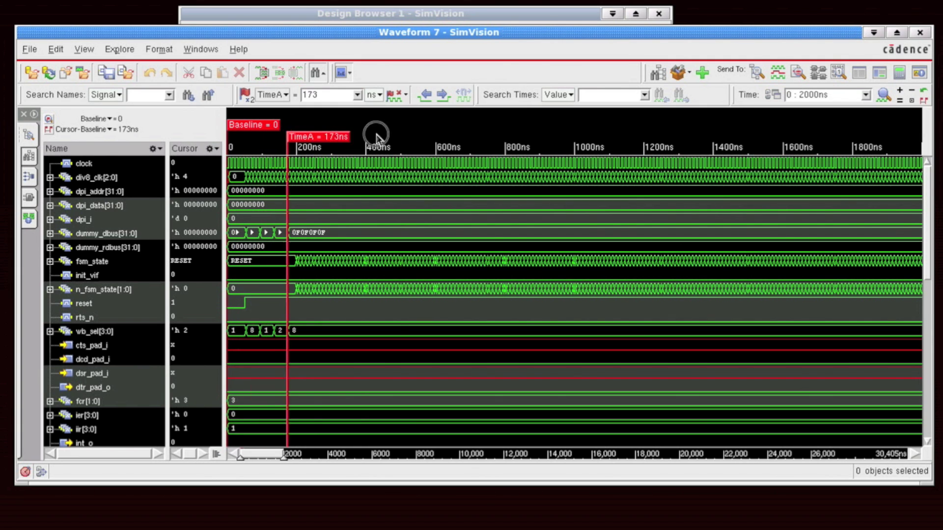
left_click_drag(376, 135, 486, 141)
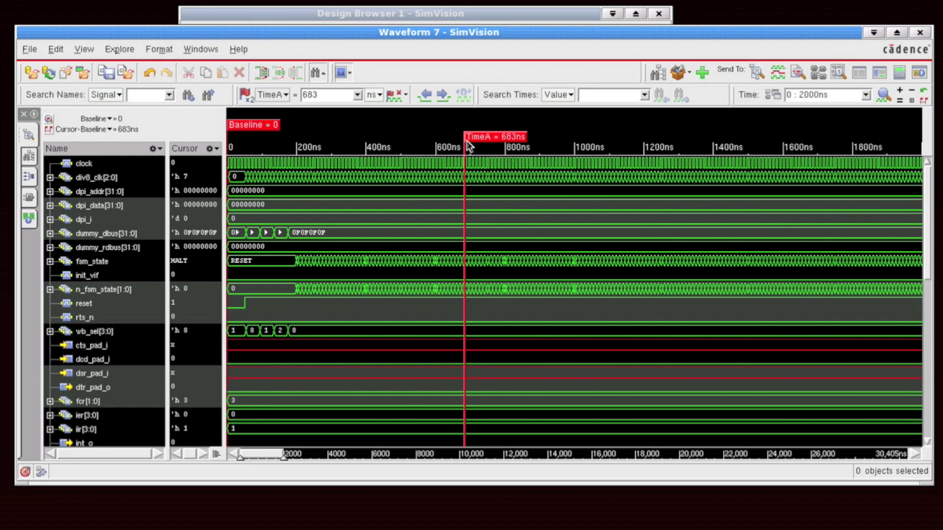
left_click(203, 151)
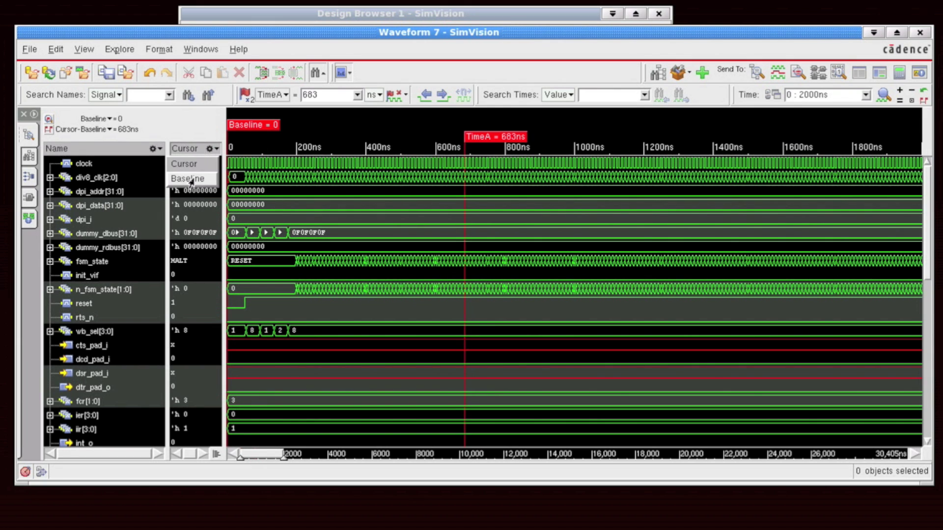
left_click(195, 180)
left_click(197, 152)
left_click(199, 170)
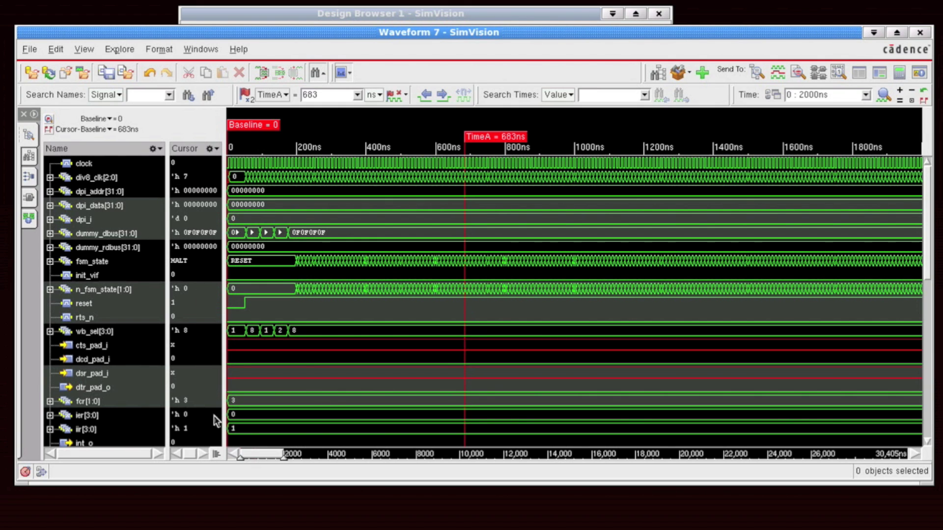
Right-align the signal values in the value column.
left_click(216, 453)
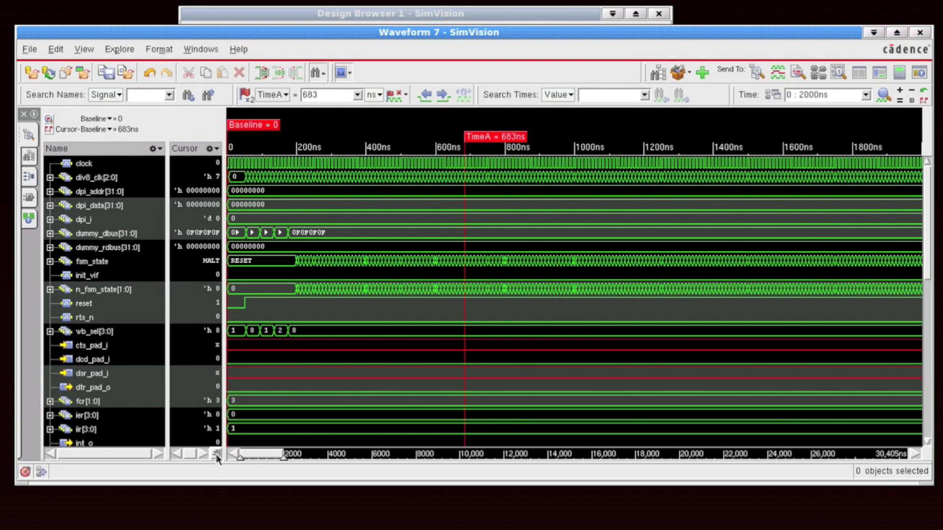
left_click(216, 454)
left_click(216, 453)
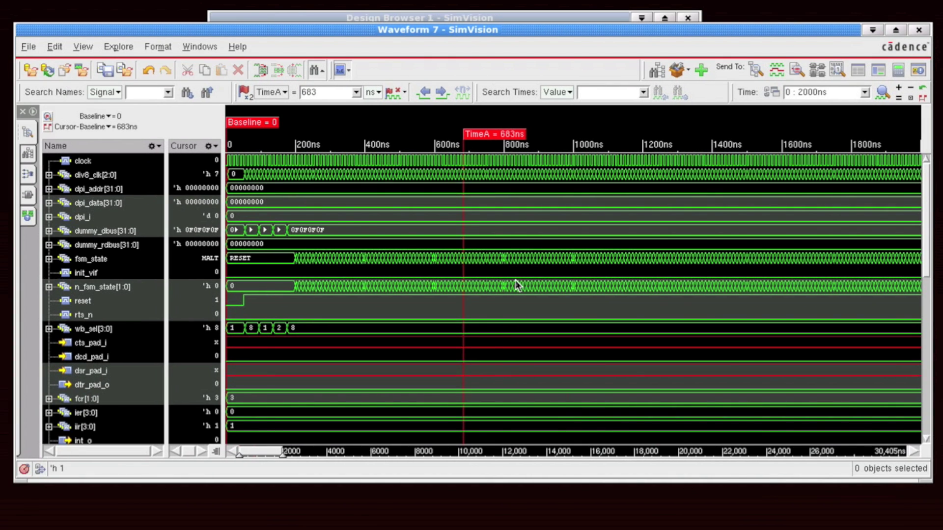
Zoom into the fsm_state transitions around 720–820 ns, then zoom out to the full 30,405 ns run.
left_click_drag(426, 272, 604, 286)
left_click_drag(432, 269, 577, 273)
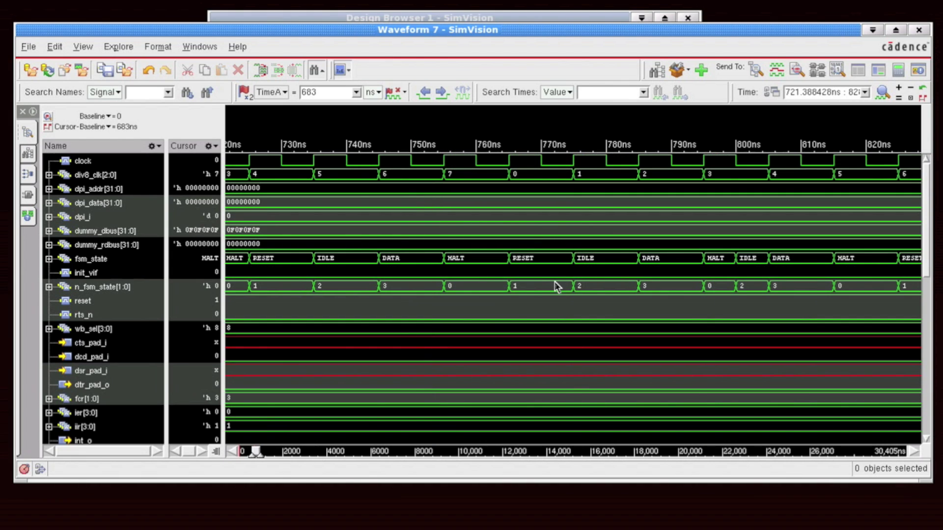
left_click_drag(491, 279, 719, 209)
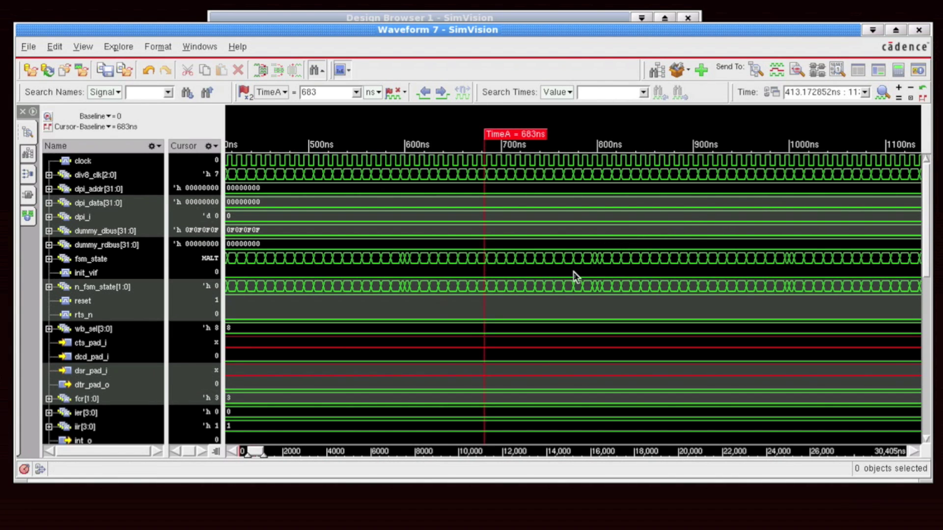
left_click_drag(573, 271, 474, 274)
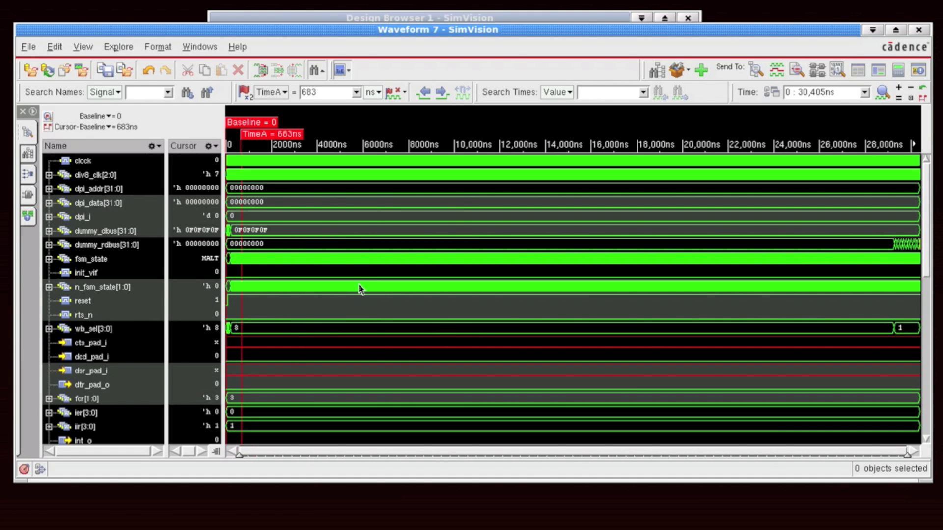
scroll(355, 287, "down", 5)
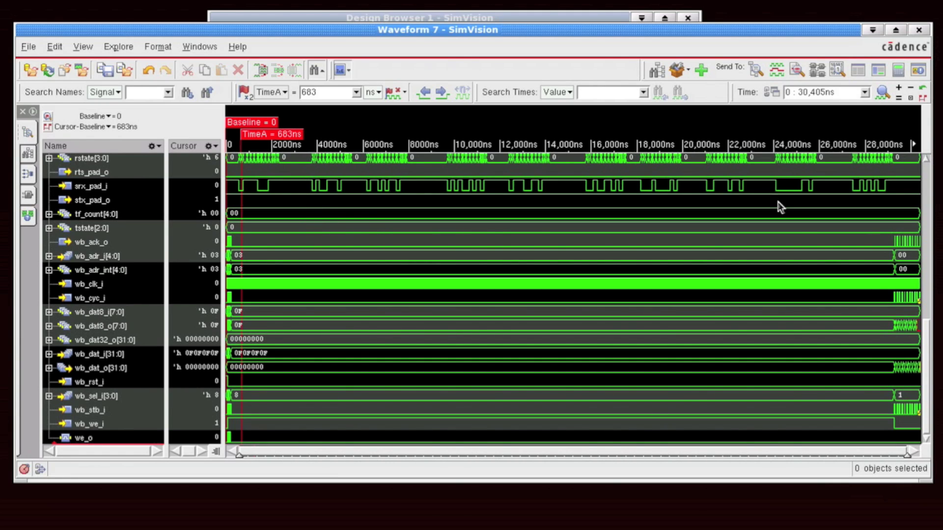
Zoom in on the receive activity around 3000–7000 ns and select rstate[3:0].
left_click(926, 366)
left_click_drag(926, 366, 921, 352)
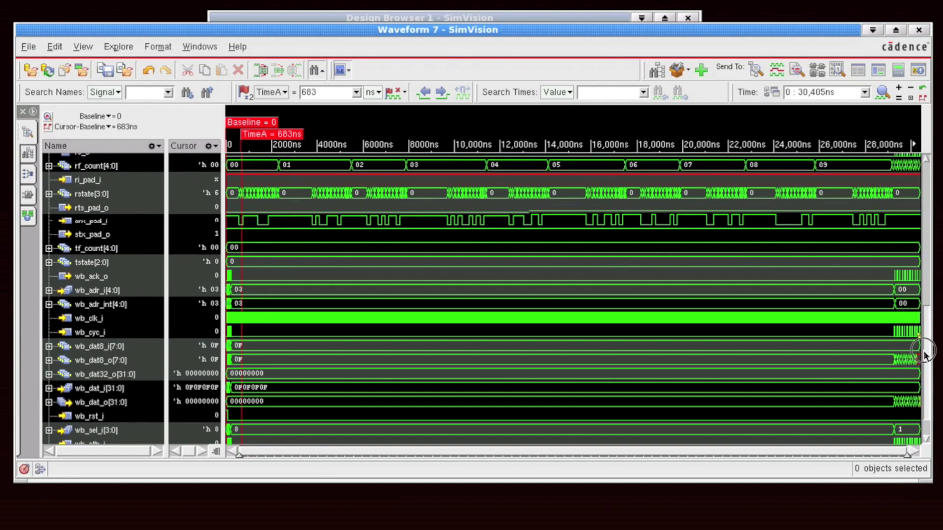
left_click(284, 231)
left_click_drag(284, 230, 398, 233)
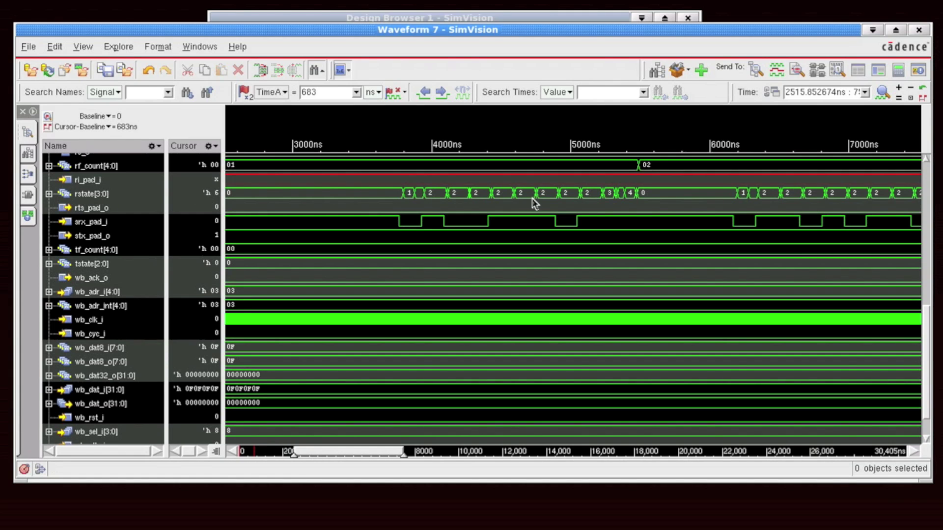
left_click(94, 194)
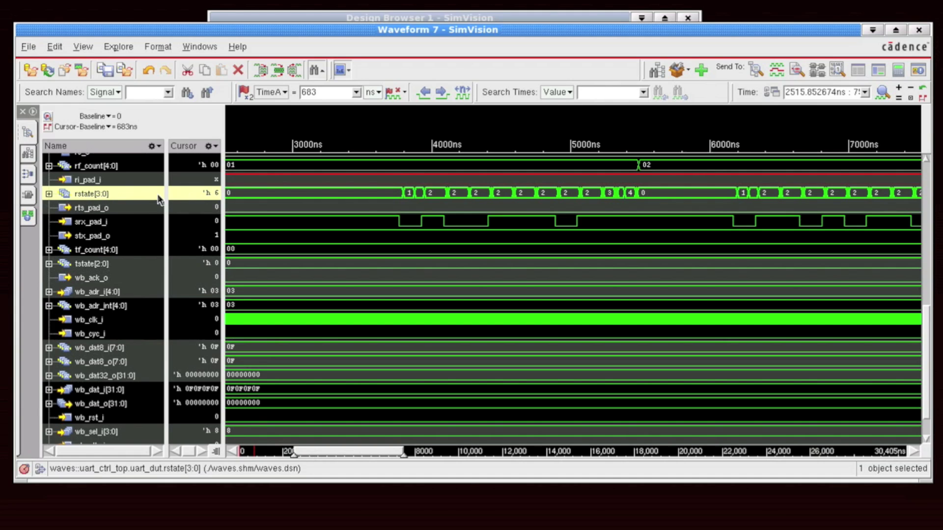
Step TimeA edge by edge along rstate[3:0] until it reaches 1546 ns.
left_click(441, 92)
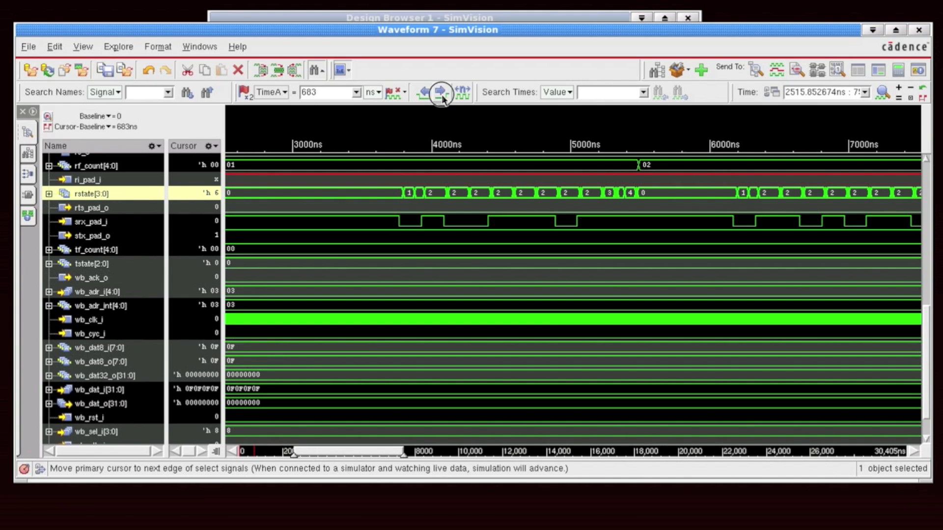
left_click(441, 93)
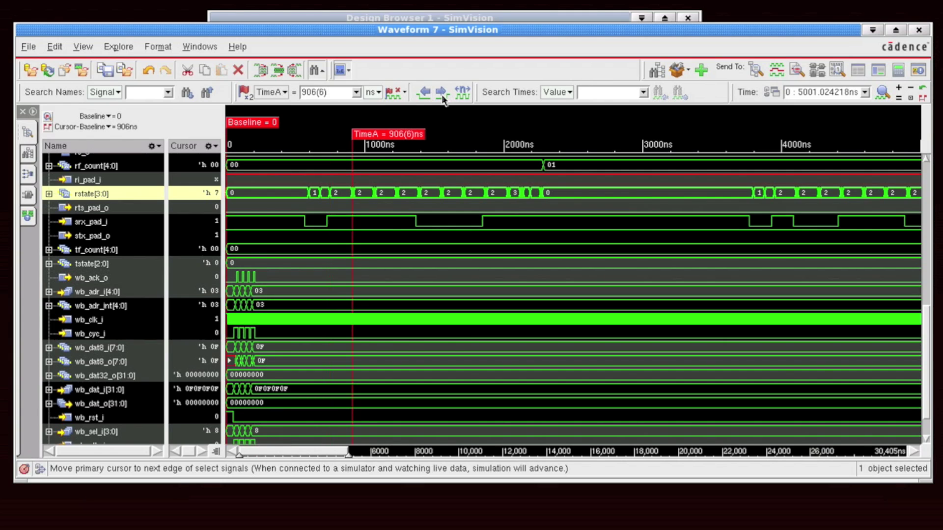
left_click(442, 93)
left_click(442, 93)
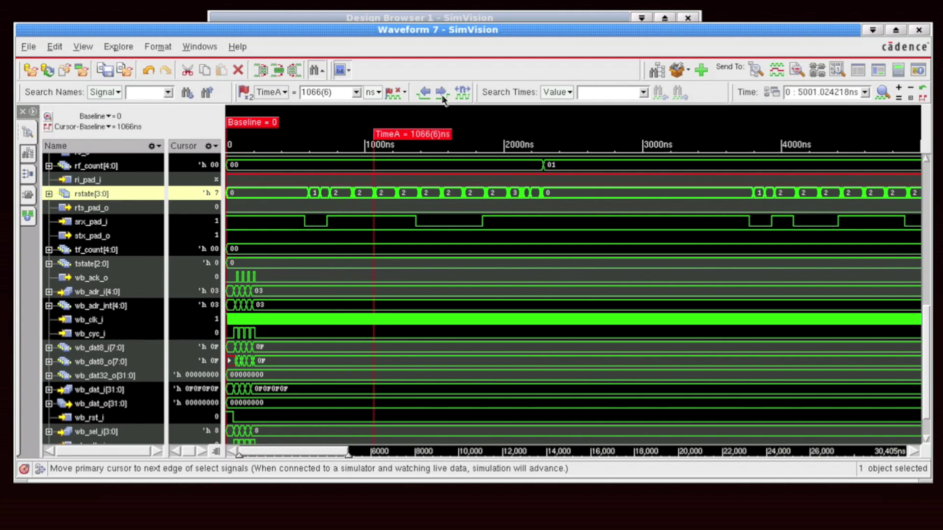
left_click(441, 93)
left_click(441, 93)
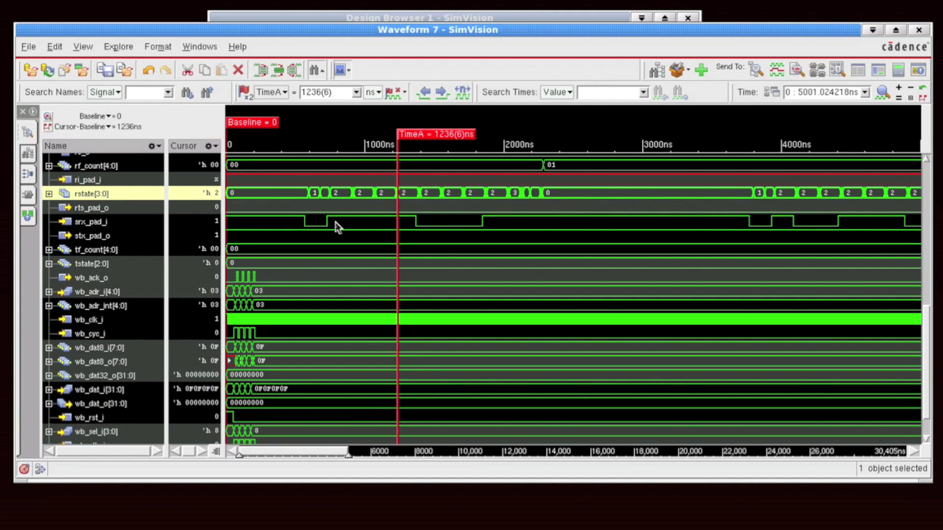
left_click(440, 94)
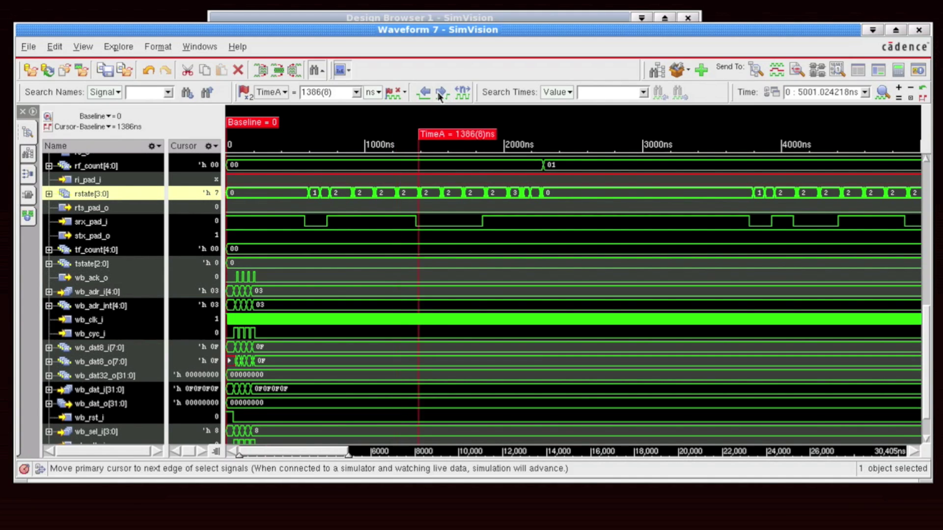
left_click(441, 94)
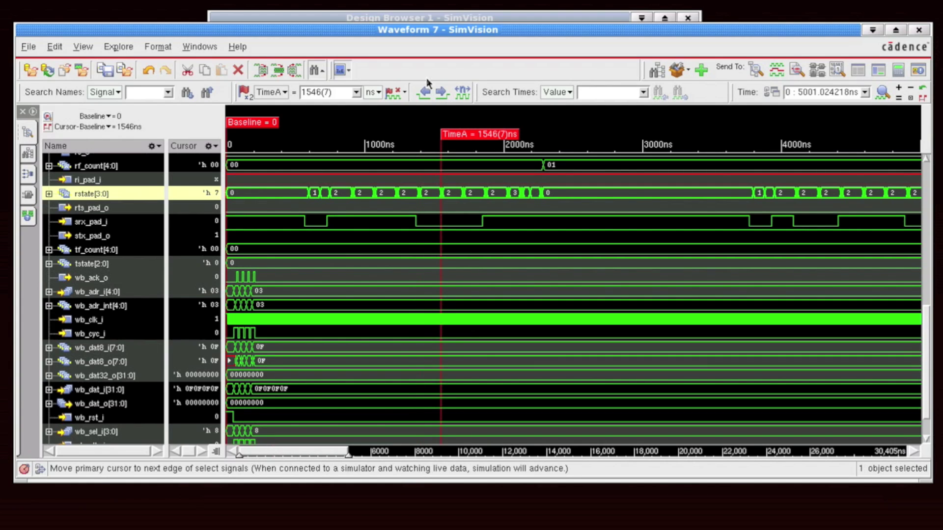
Select srx_pad_i, place TimeA at 368 ns, and search forward by rising edges to 4406 ns.
left_click(87, 224)
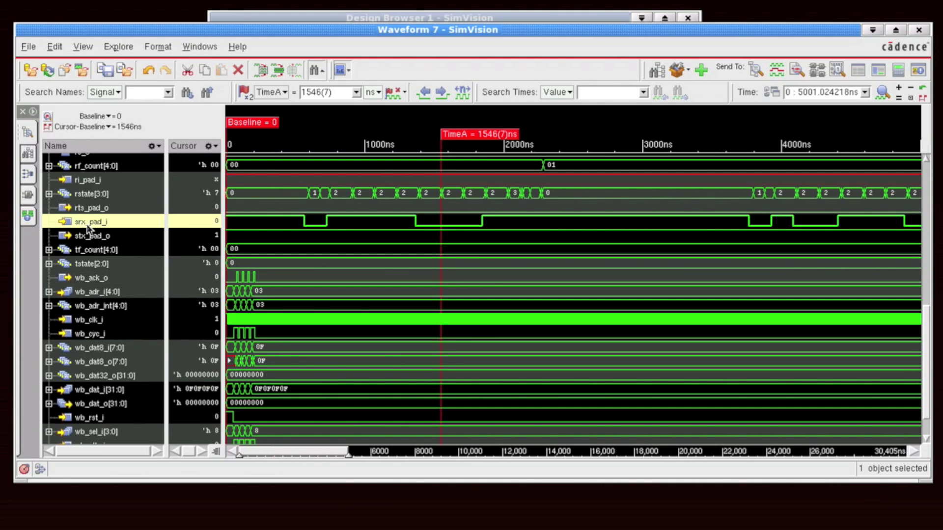
left_click(276, 222)
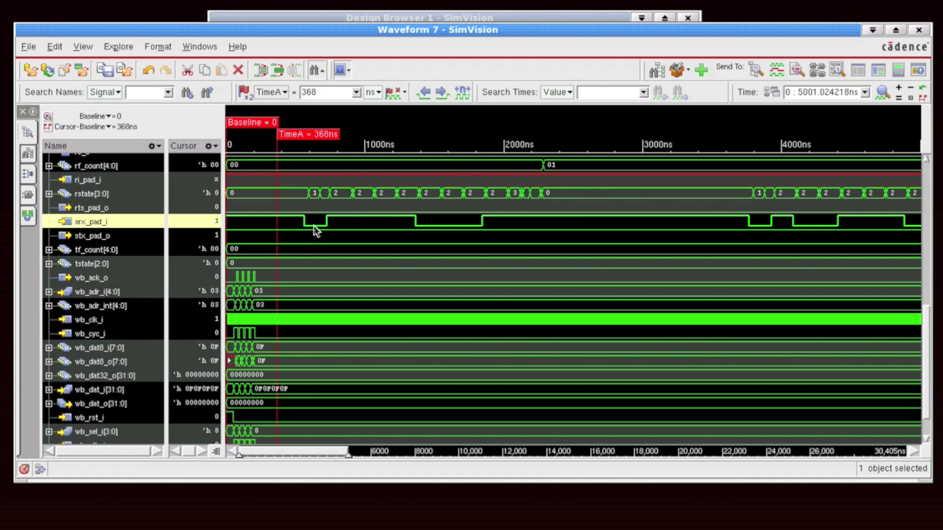
left_click(565, 94)
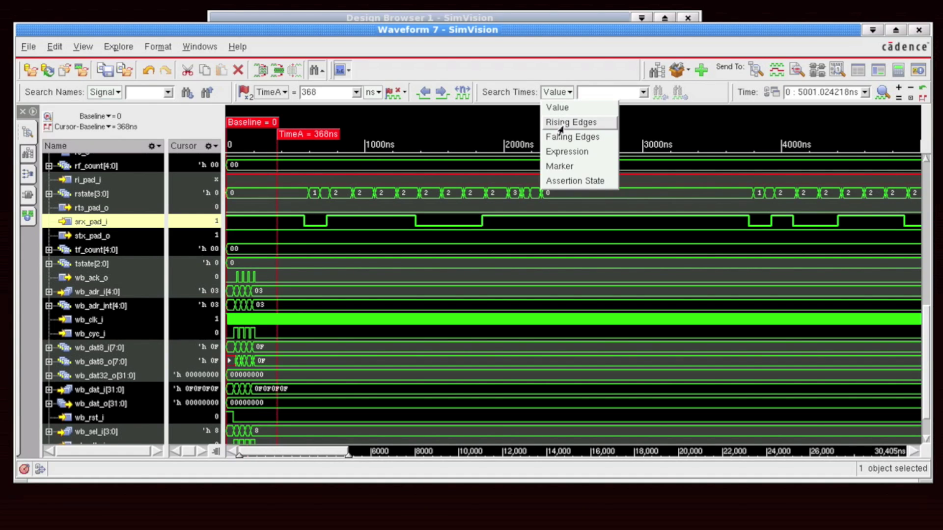
left_click(565, 119)
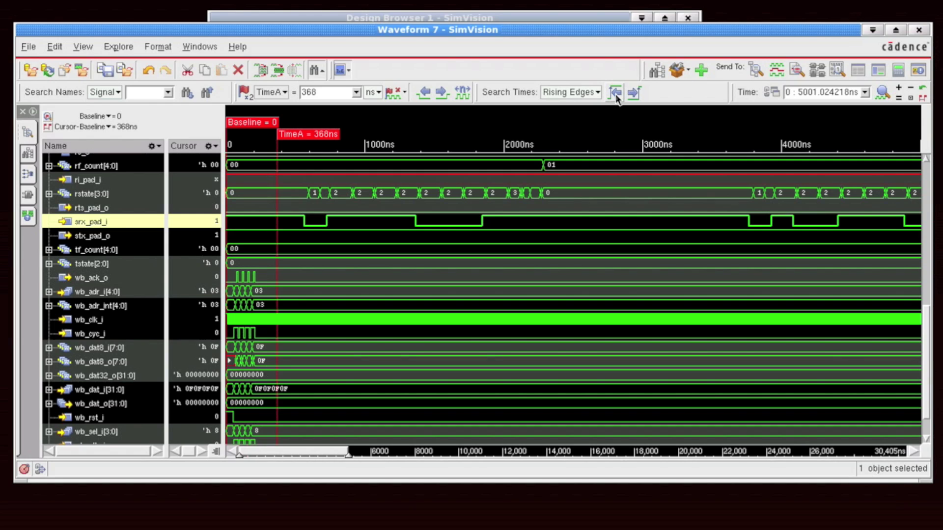
left_click(633, 92)
left_click(633, 92)
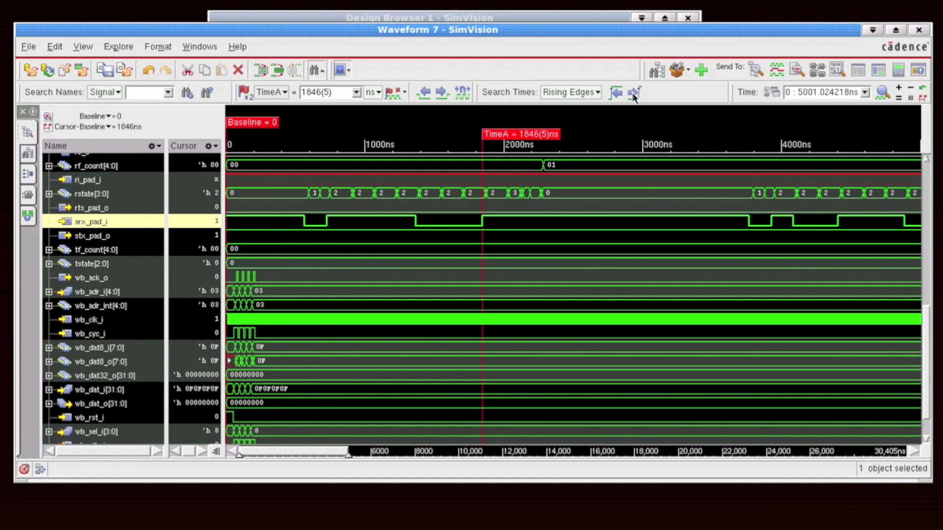
left_click(633, 93)
left_click(633, 92)
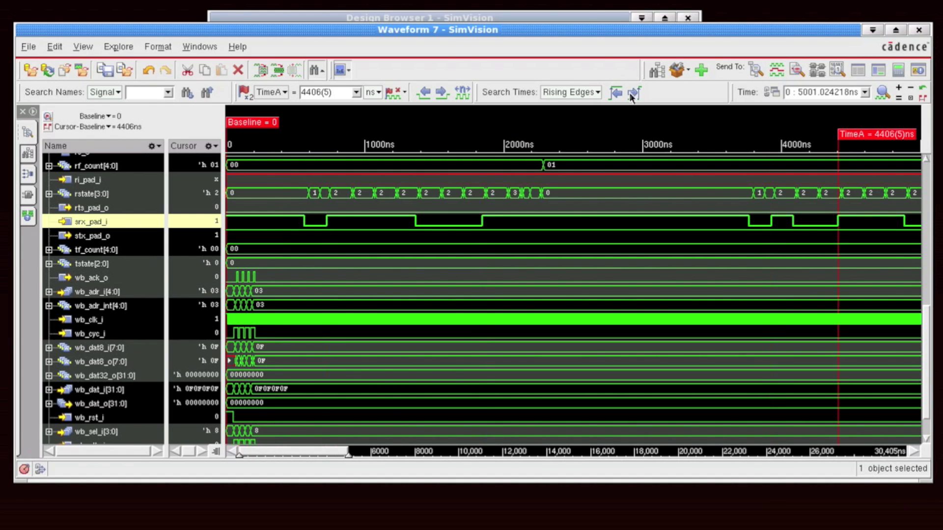
Search backward by falling edges to 566 ns, then select rstate[3:0].
left_click(595, 93)
left_click(575, 137)
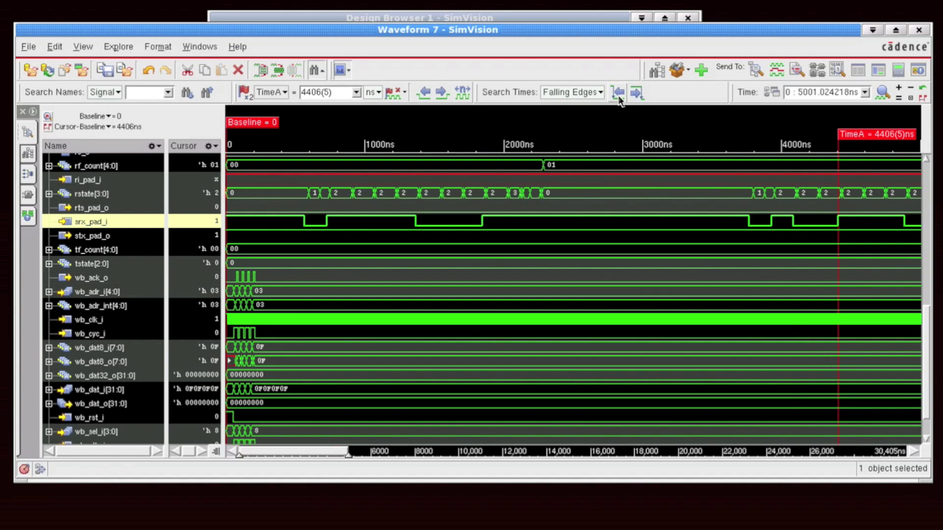
left_click(618, 92)
left_click(618, 93)
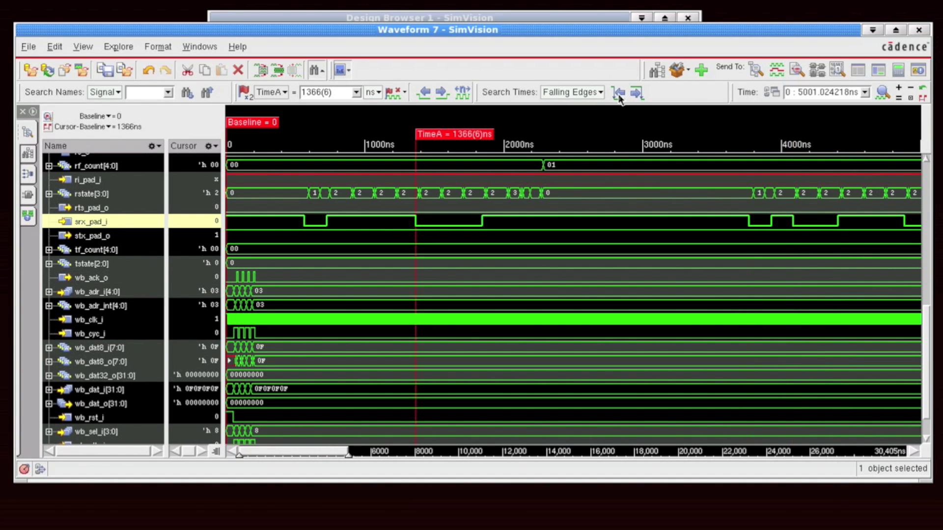
left_click(618, 93)
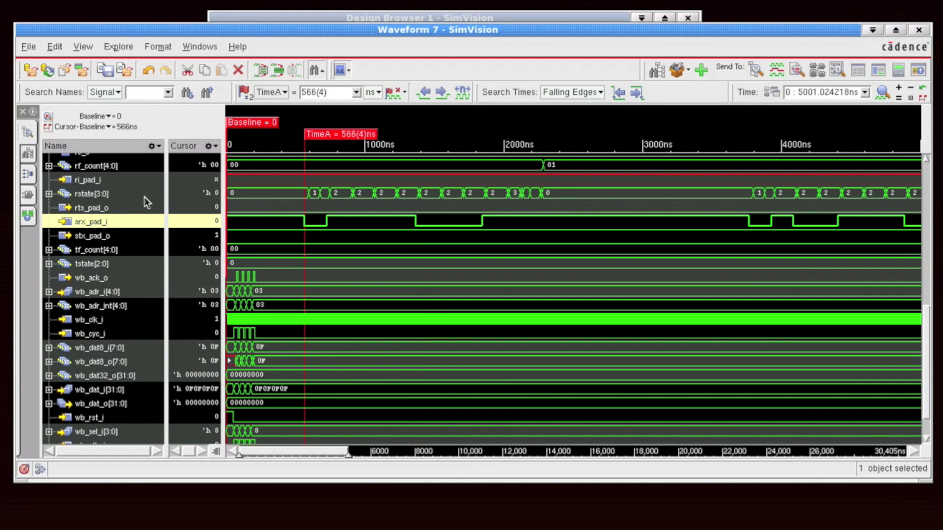
left_click(104, 193)
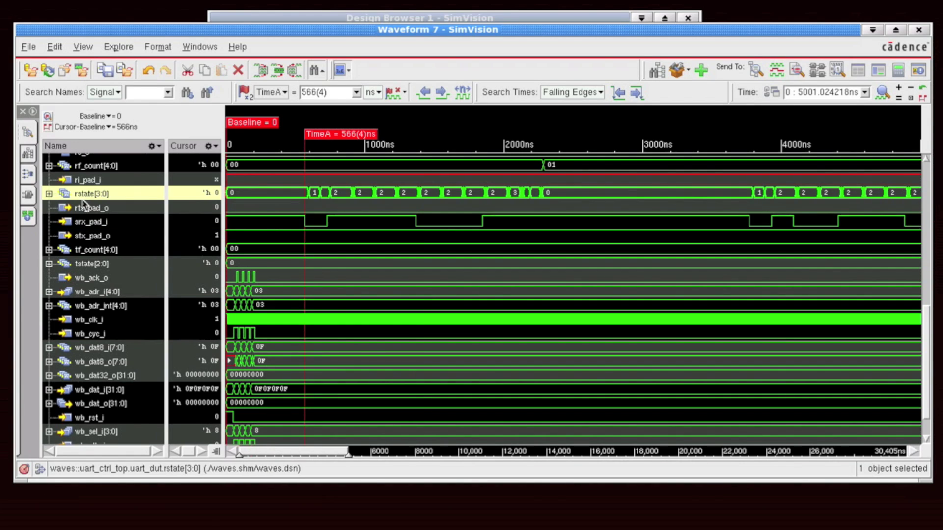
Search rstate[3:0] for value 9 forward and back, leaving TimeA at 2136 ns.
left_click(577, 97)
left_click(577, 106)
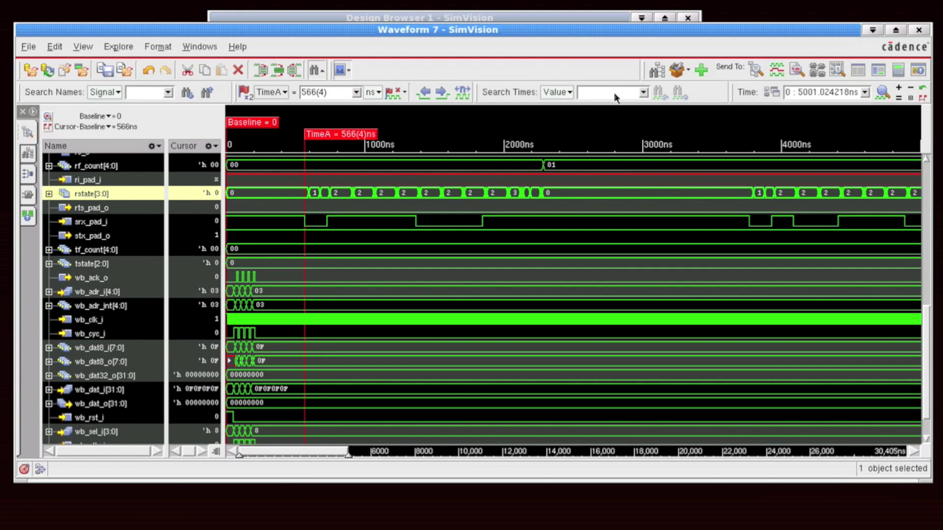
type("9")
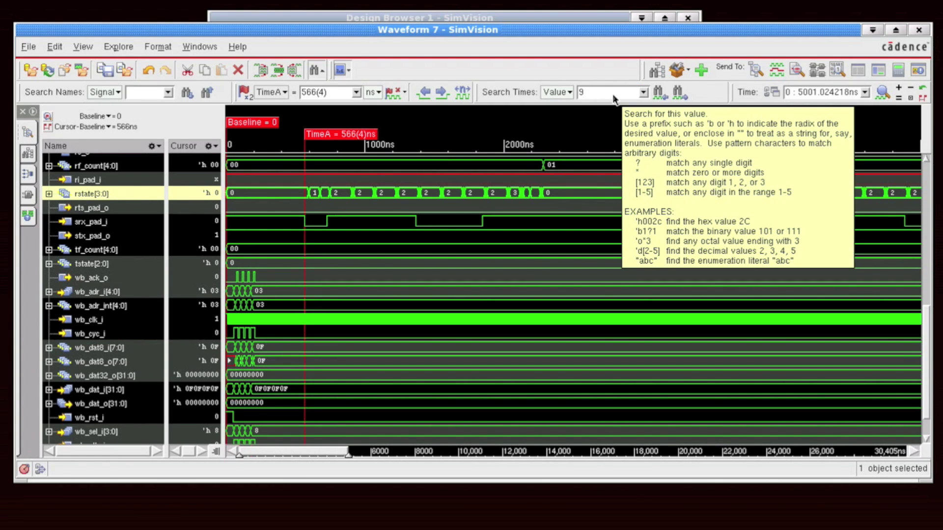
left_click(682, 95)
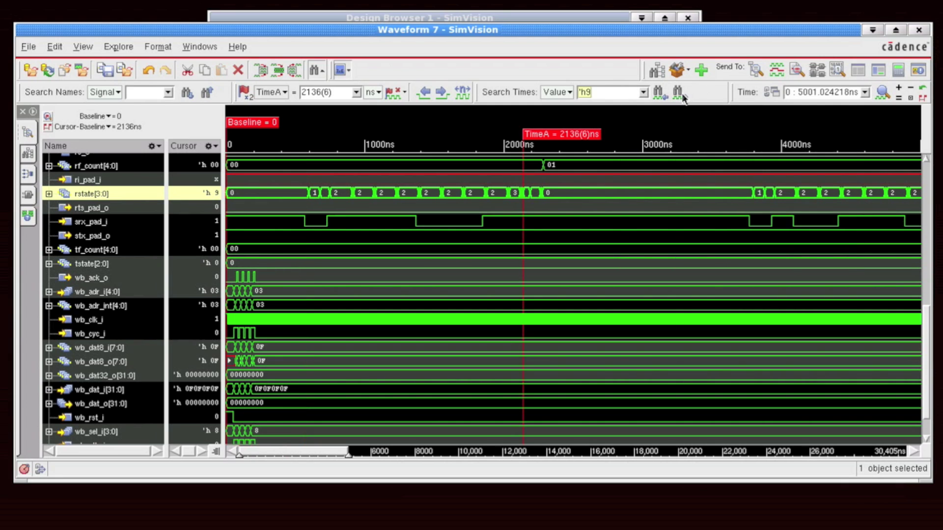
left_click(680, 95)
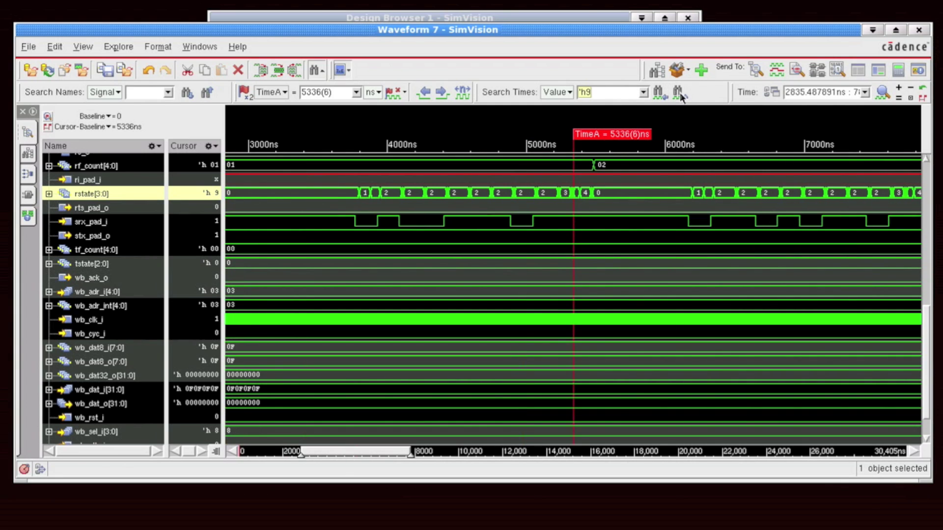
left_click(656, 94)
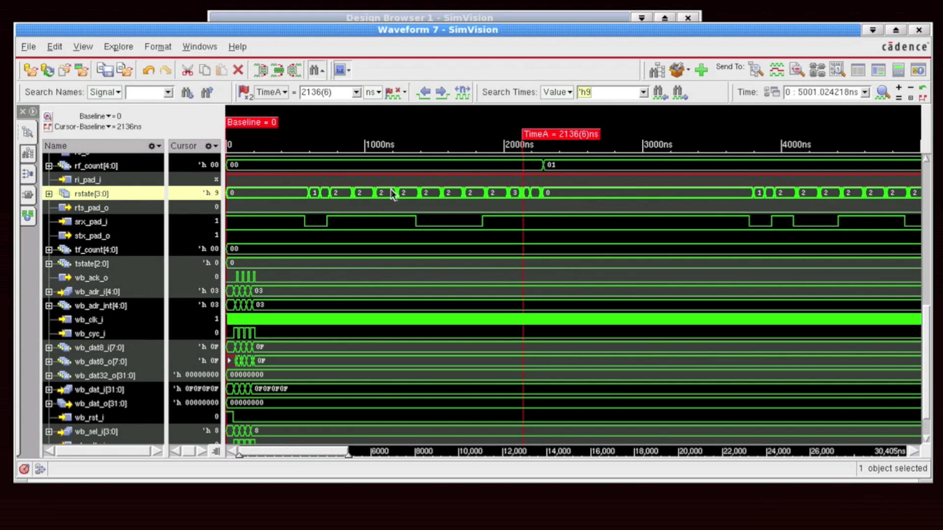
Place the baseline at 448 ns and TimeA on the rstate edge at 2276 ns.
middle_click(298, 193)
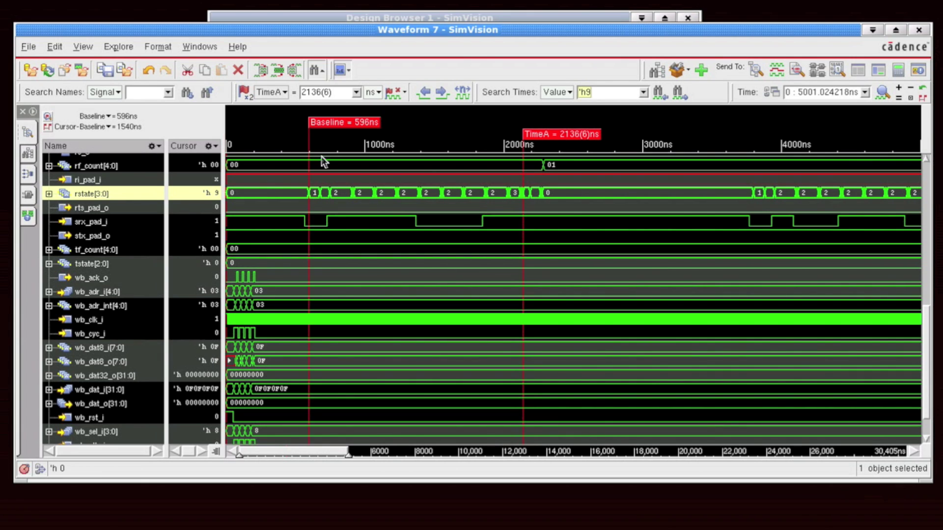
left_click(307, 123)
left_click_drag(306, 125, 289, 124)
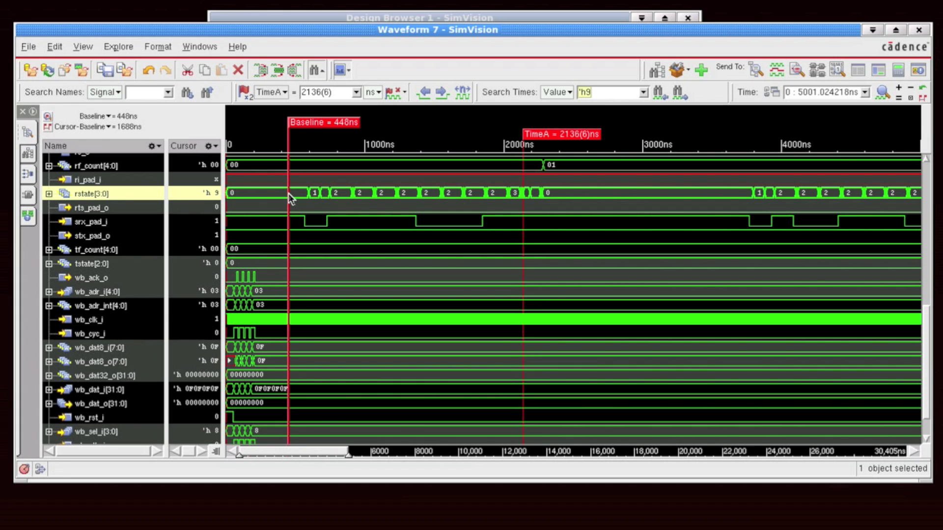
left_click(549, 195)
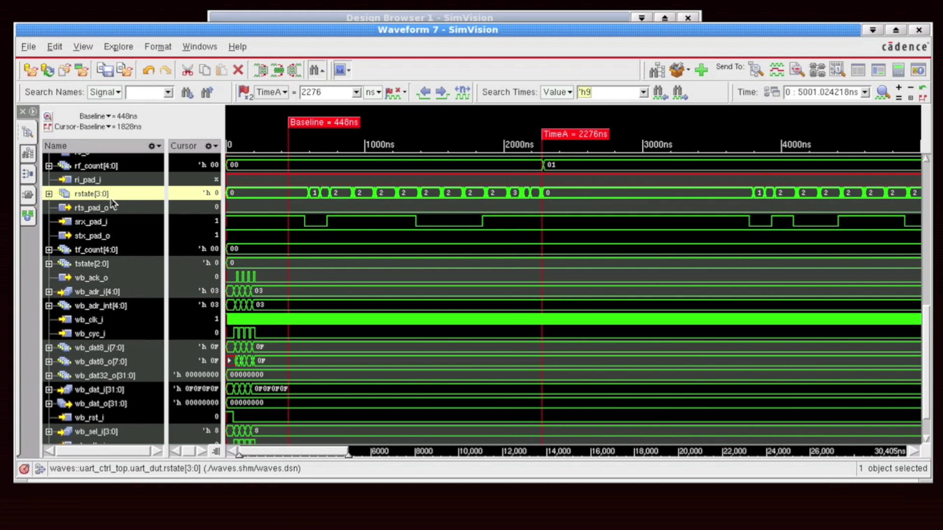
Count the rstate[3:0] edges between baseline and TimeA (25) and close the results.
left_click(462, 93)
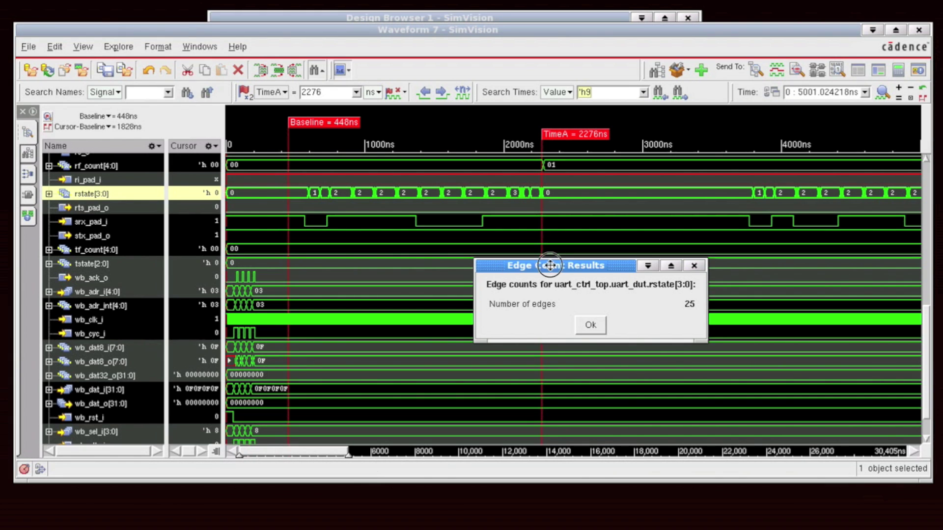
left_click_drag(550, 265, 392, 248)
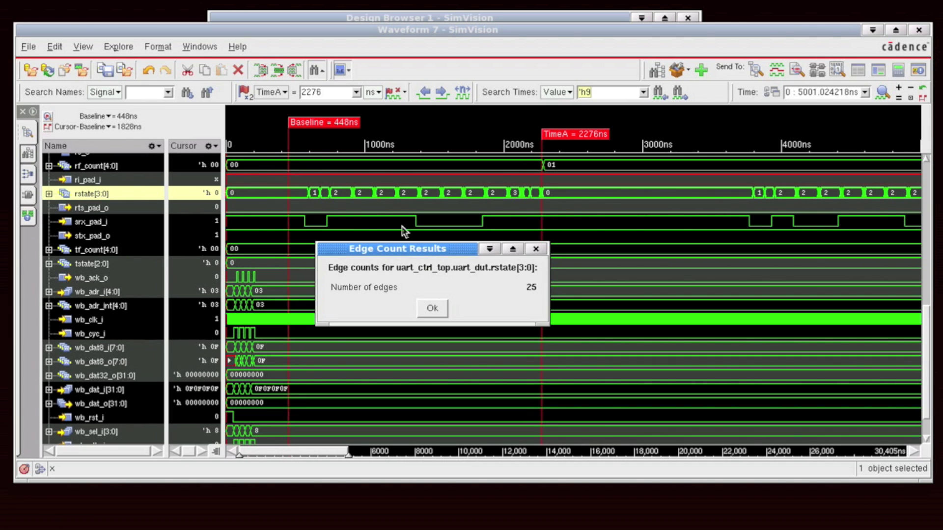
left_click(433, 309)
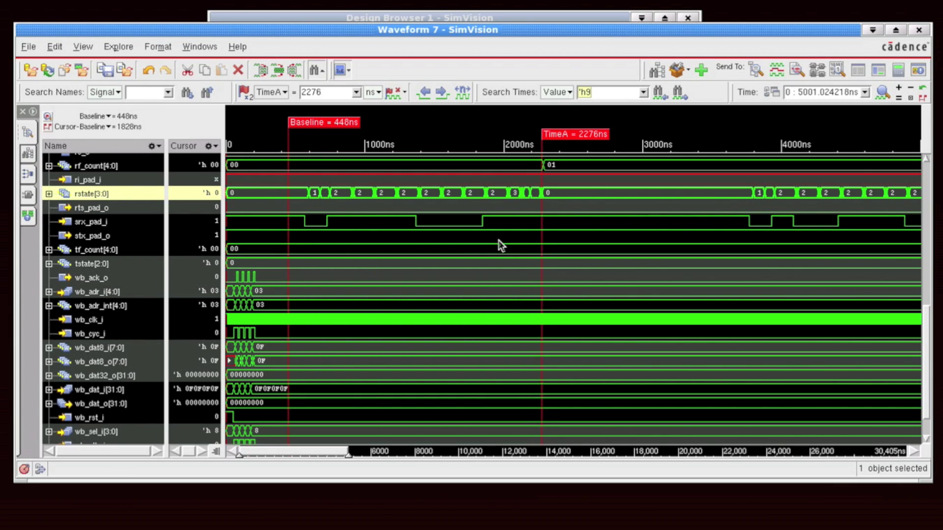
Move TimeA to 4638 ns and count srx_pad_i edges from the baseline: 8 edges, 73% duty cycle.
left_click_drag(555, 136, 880, 139)
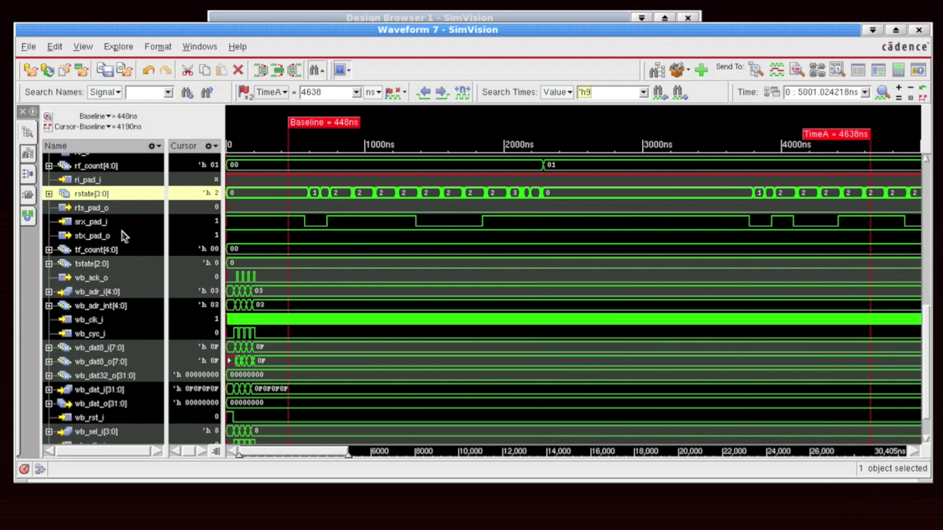
left_click(81, 225)
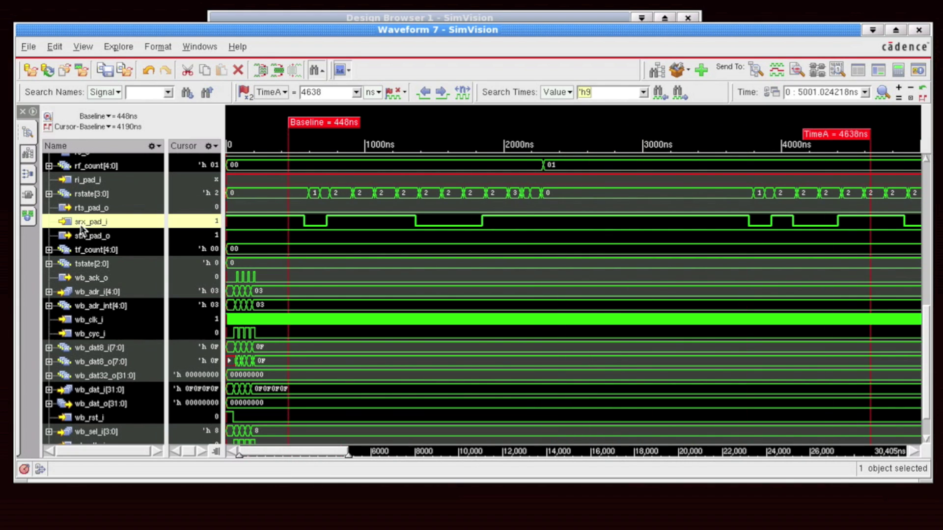
left_click(461, 93)
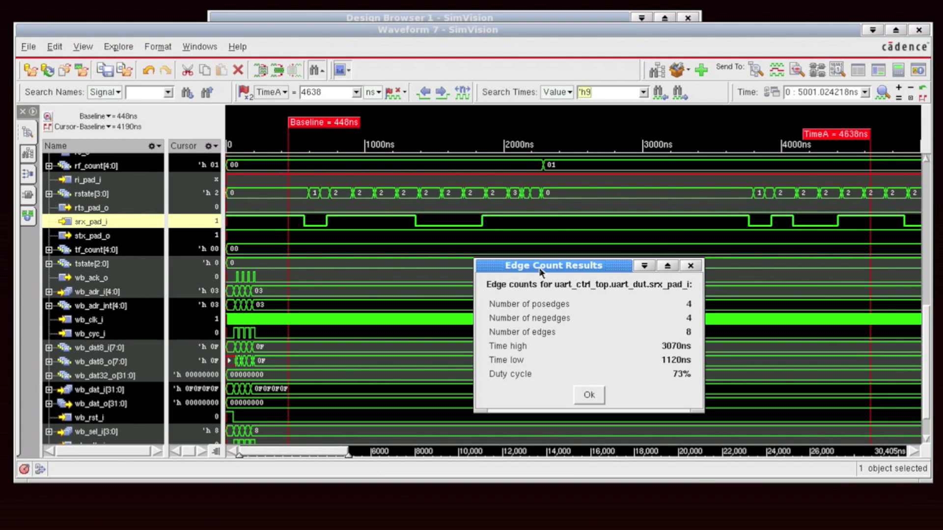
left_click_drag(539, 267, 519, 263)
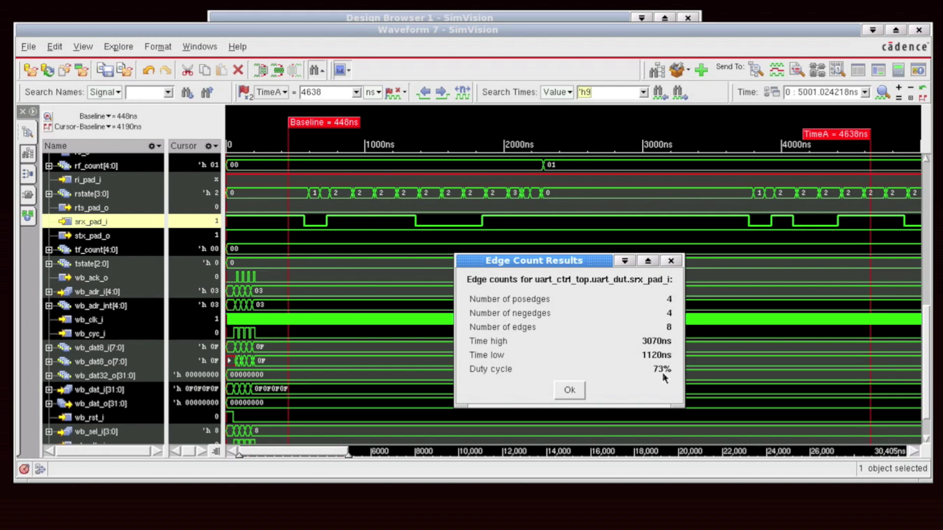
left_click(569, 391)
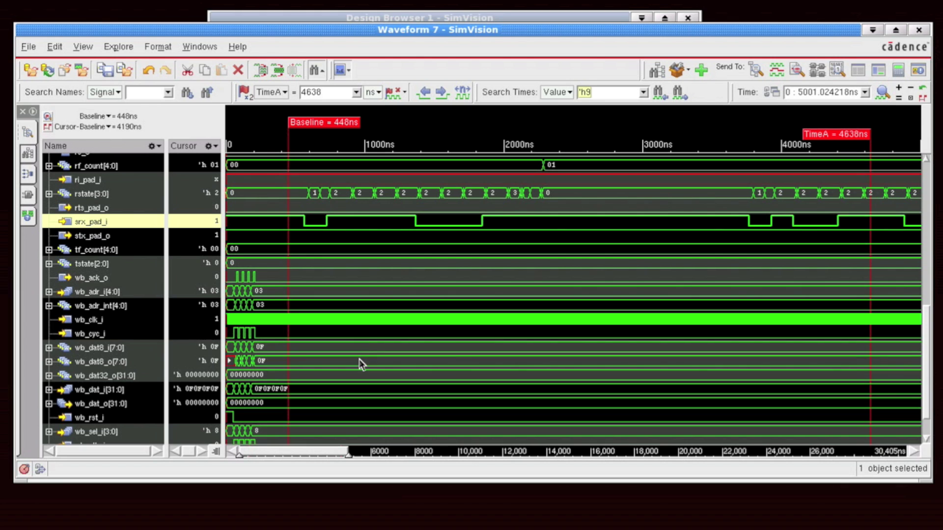
Zoom to the first 0–340 ns and move we_o directly below wb_ack_o.
scroll(346, 393, "down", 3)
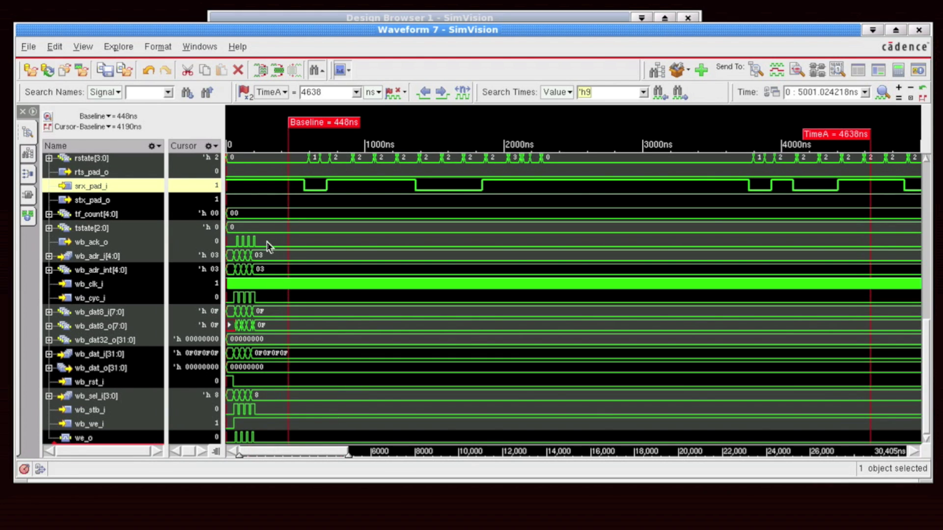
mouse_move(275, 405)
right_mouse_down()
mouse_move(211, 402)
mouse_move(236, 406)
right_mouse_up()
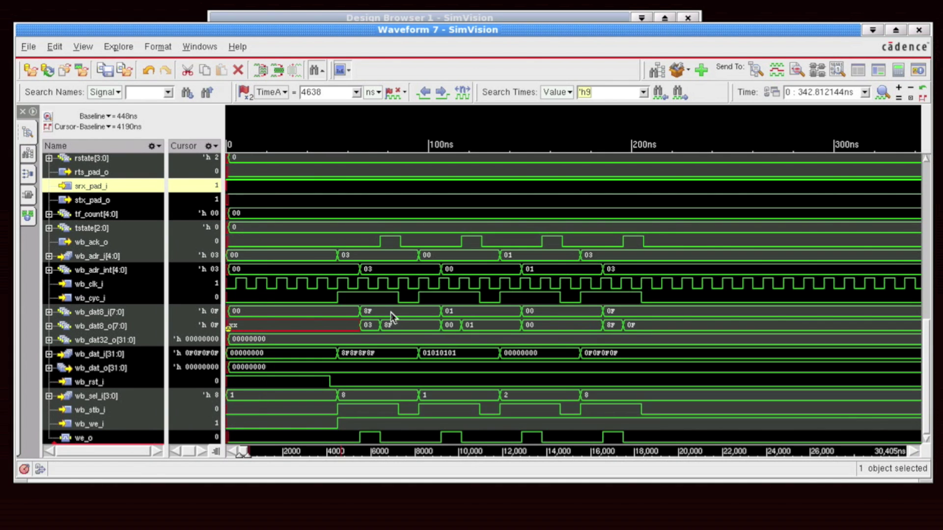
left_click(82, 438)
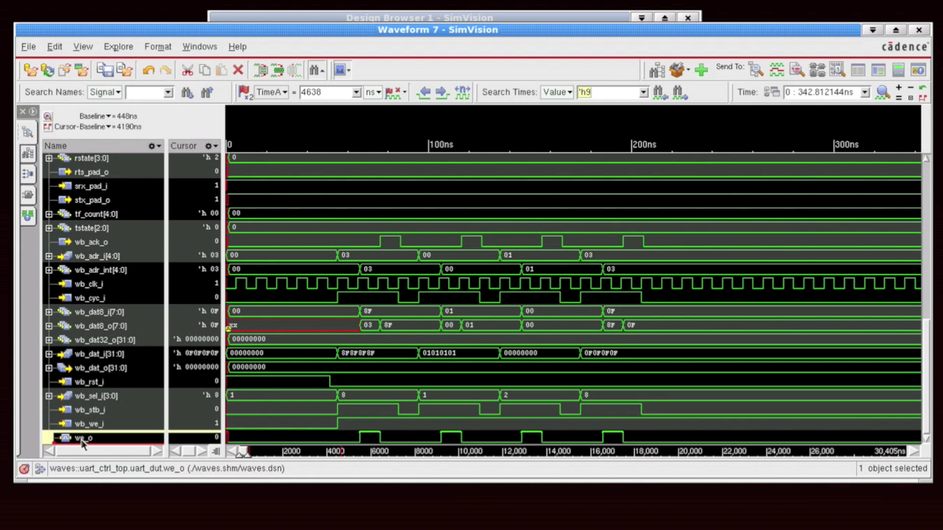
left_click(104, 243)
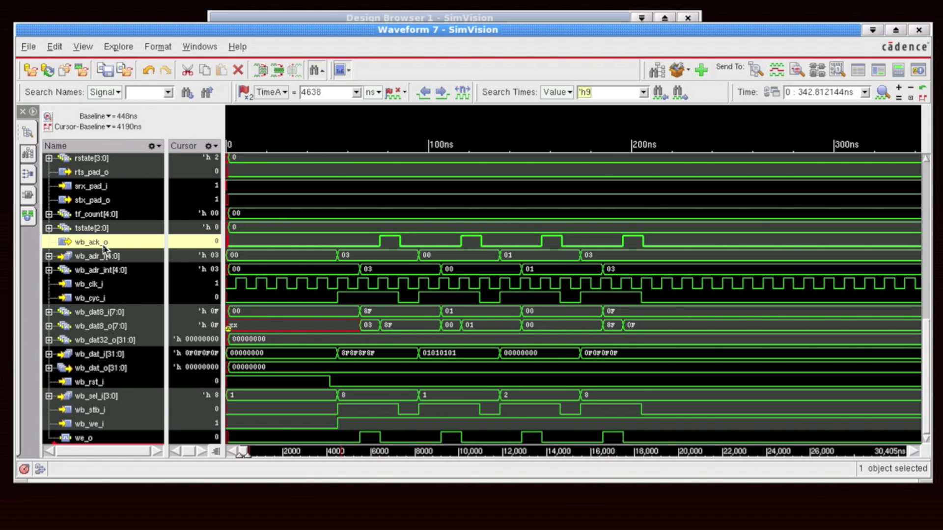
left_click(97, 439)
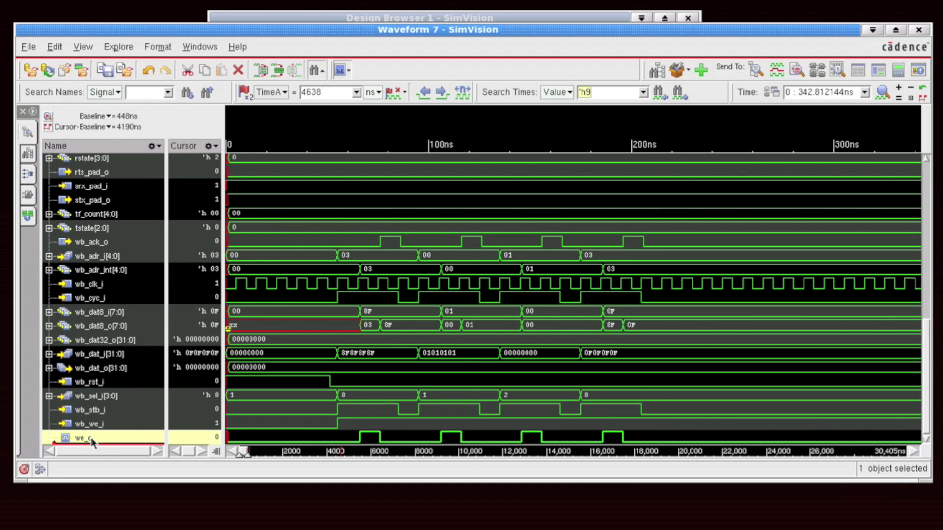
left_click_drag(92, 440, 112, 253)
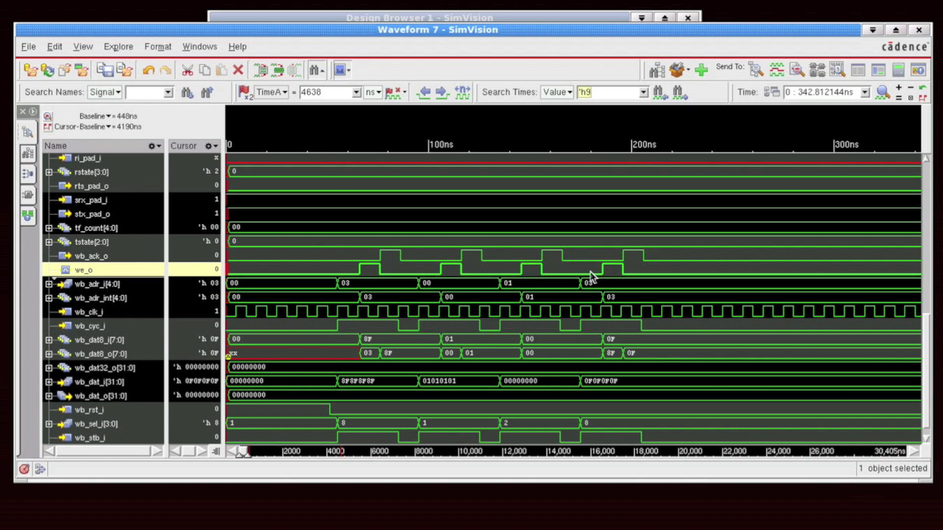
Set TimeA at 66 ns and the baseline at 76 ns, 10 ns apart, then select wb_ack_o.
left_click(360, 274)
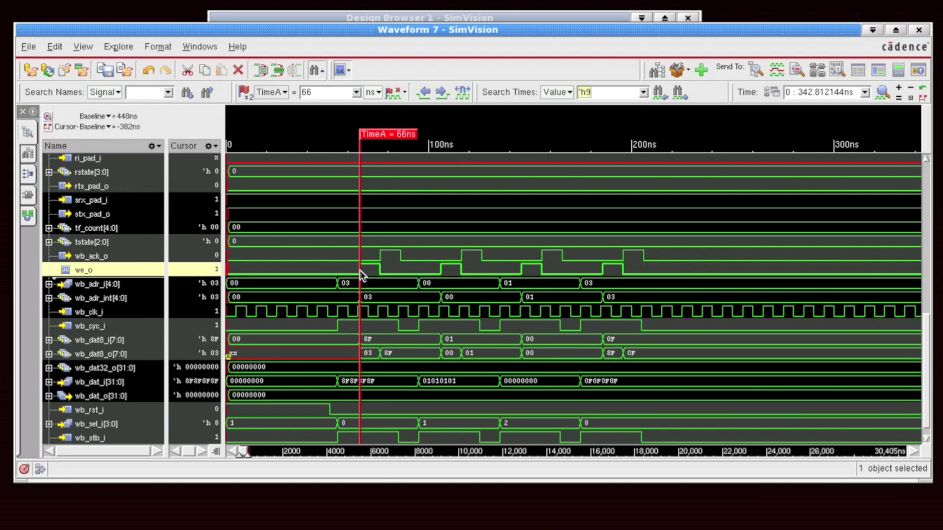
middle_click(381, 260)
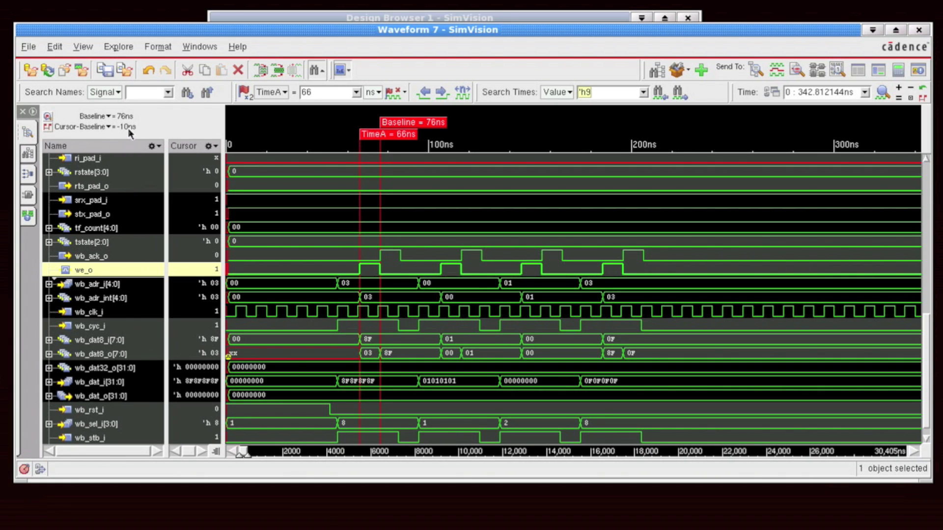
left_click(115, 256)
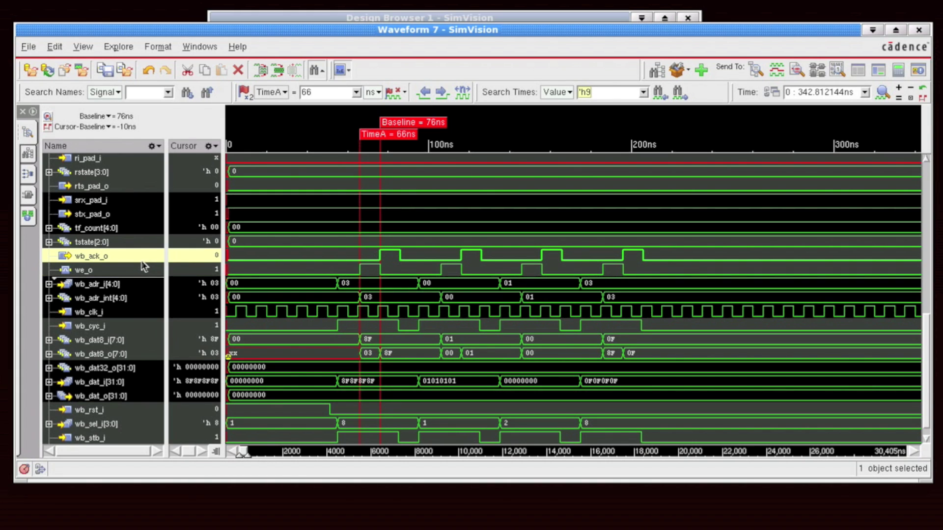
Shift wb_ack_o by -10 ns to align it with we_o, then select both signals.
right_click(199, 258)
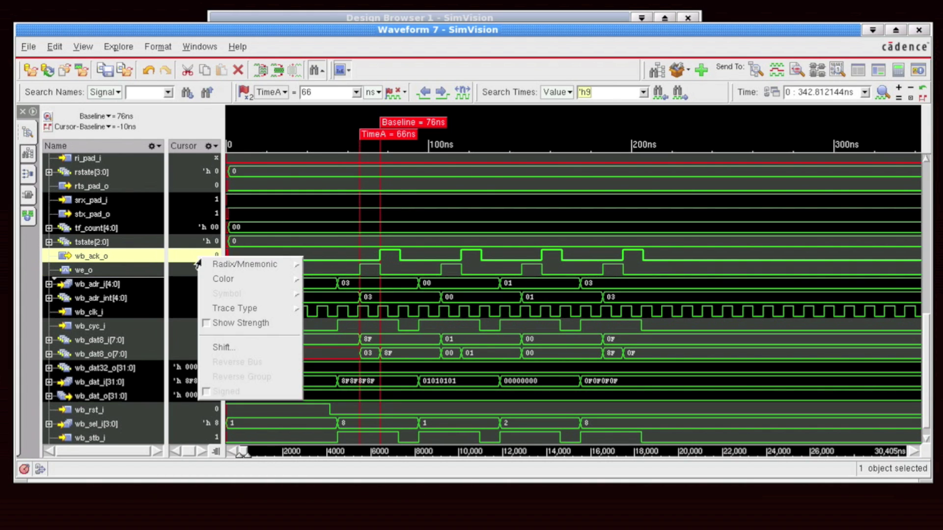
left_click(226, 348)
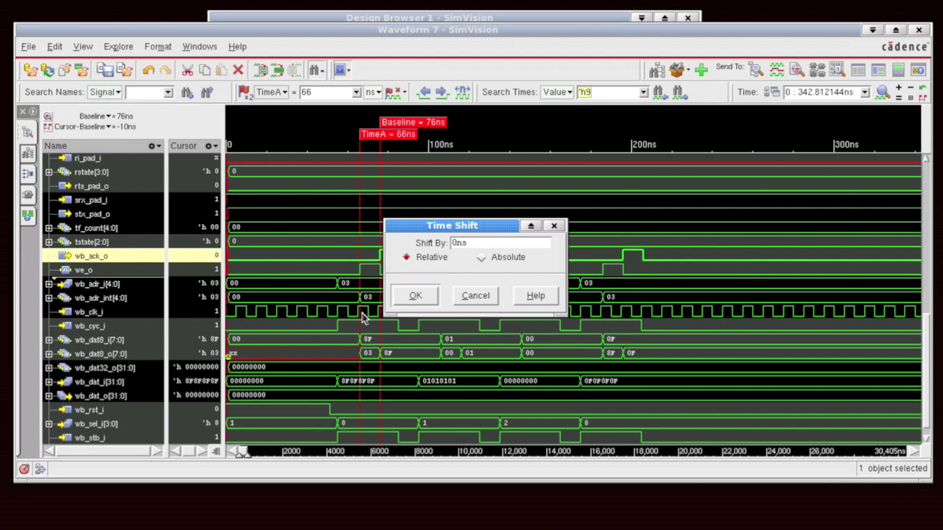
left_click(455, 243)
key("BackSpace")
type("1")
key("BackSpace")
type("-10")
left_click(410, 297)
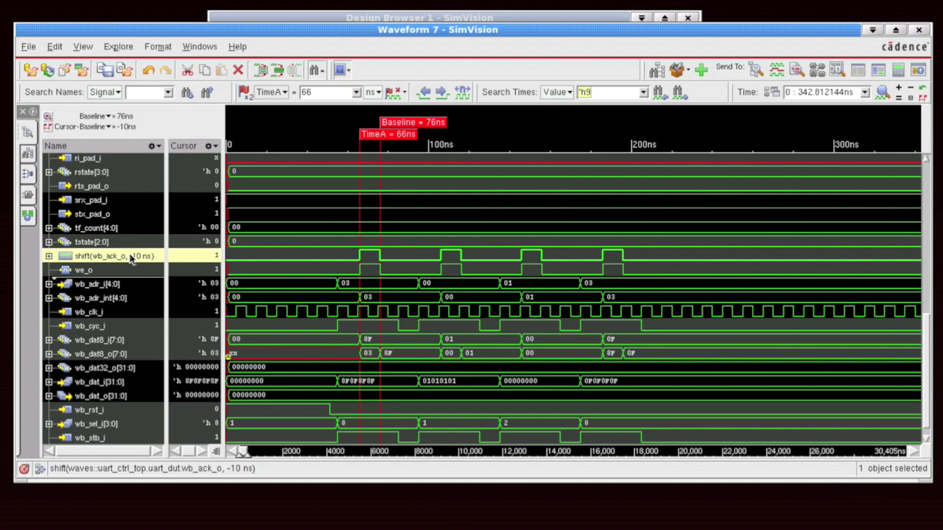
left_click(84, 270, "ctrl")
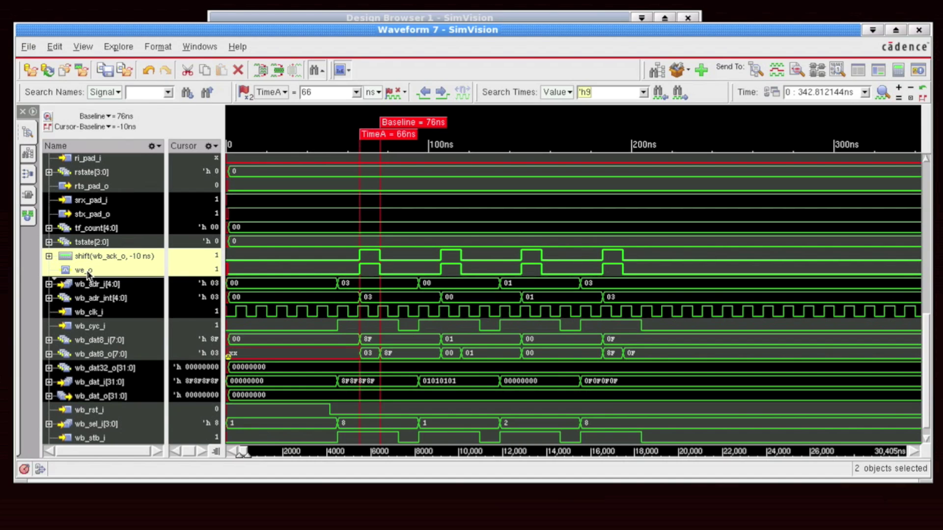
Create a comparison of the shifted wb_ack_o against we_o.
right_click(85, 271)
mouse_move(108, 372)
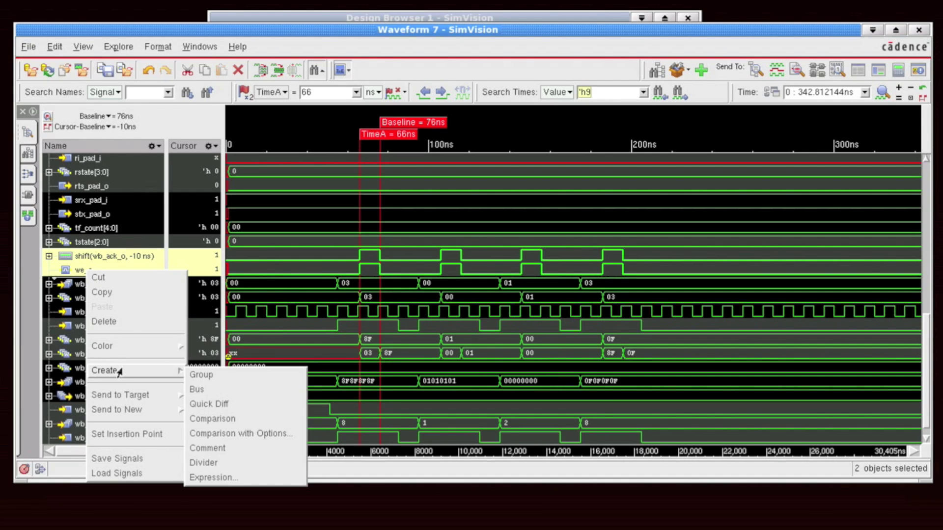
left_click(216, 419)
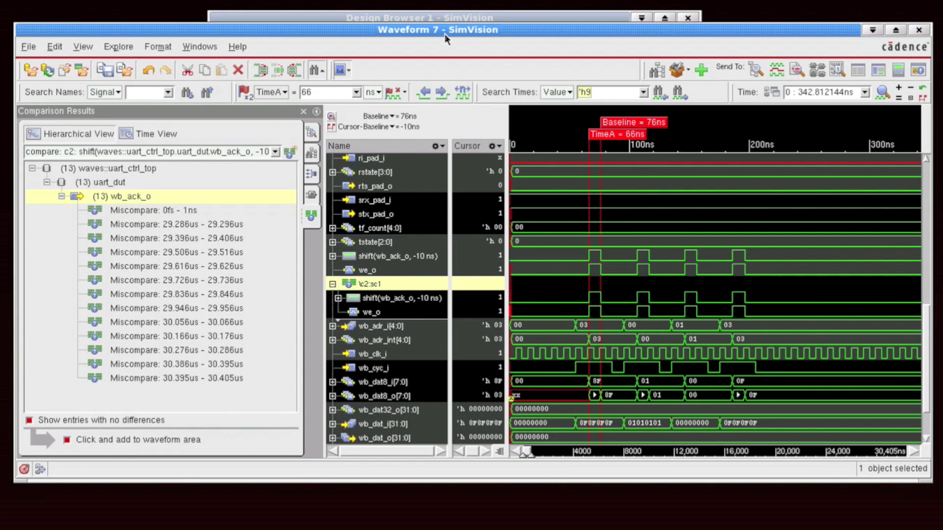
mouse_move(386, 23)
left_mouse_down()
mouse_move(378, 13)
mouse_move(432, 13)
mouse_move(384, 20)
left_mouse_up()
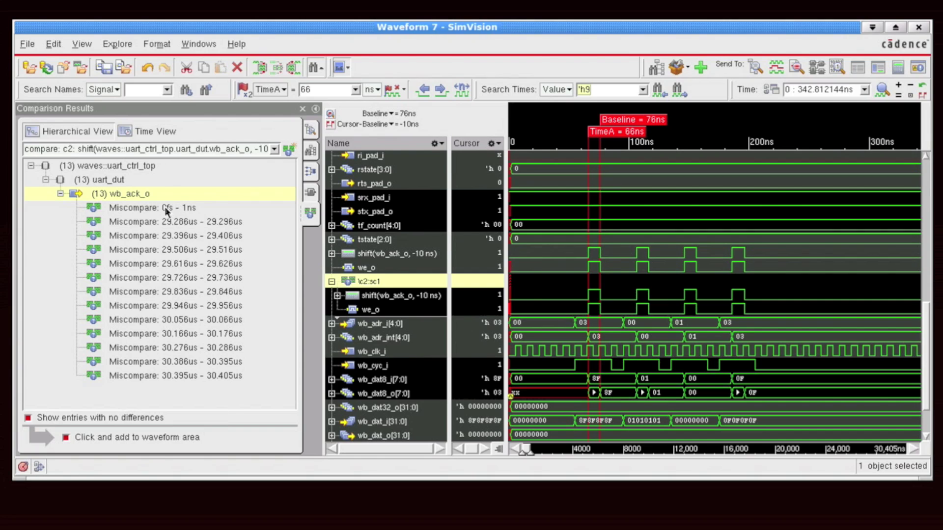
Visit the miscompares at 29.286, 29.396 and 29.506 us, then collapse c2:sc1 and hide the results.
mouse_move(164, 223)
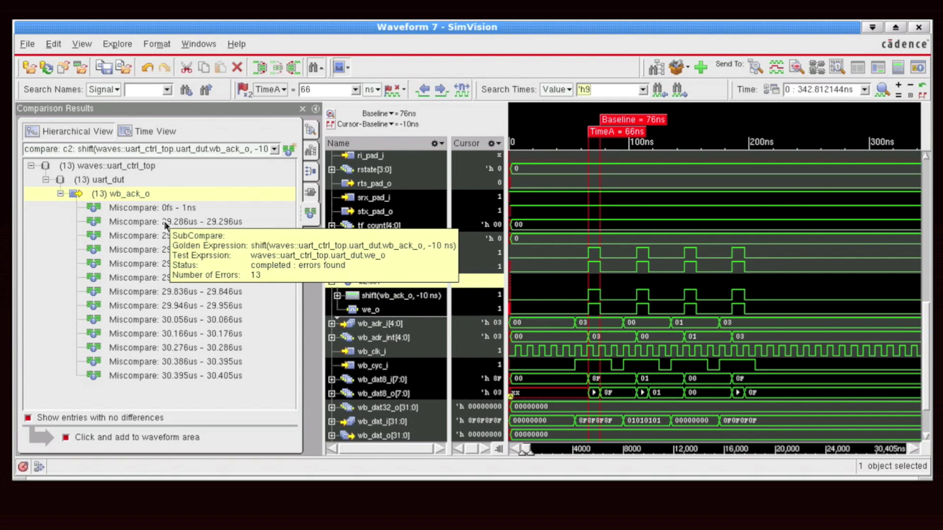
left_click(156, 222)
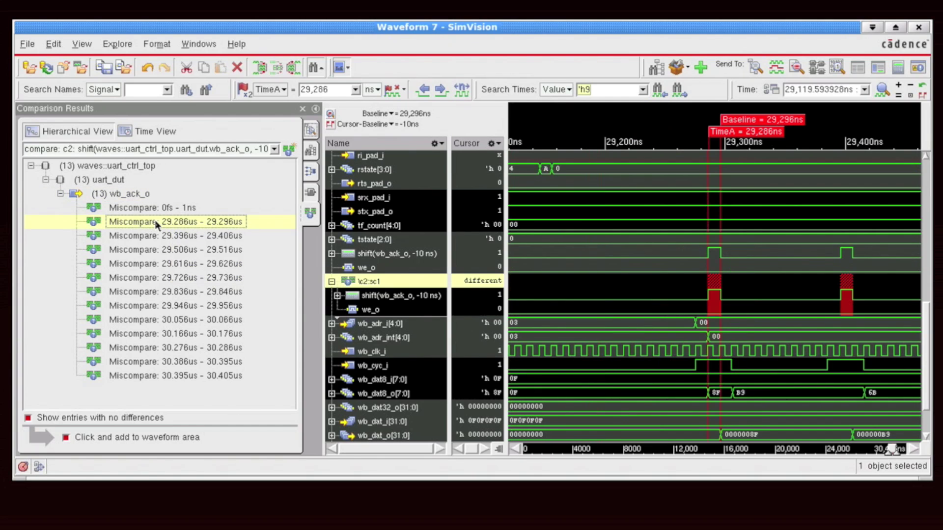
left_click(156, 237)
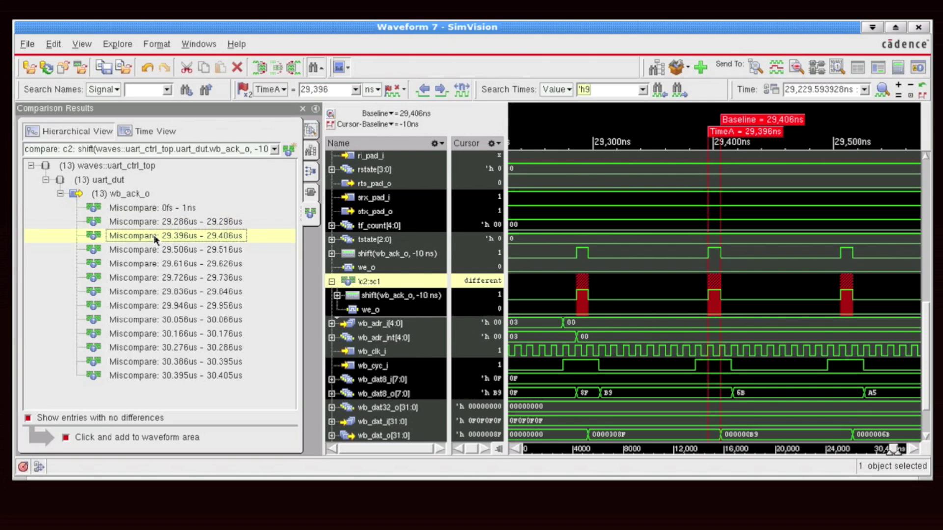
left_click(155, 252)
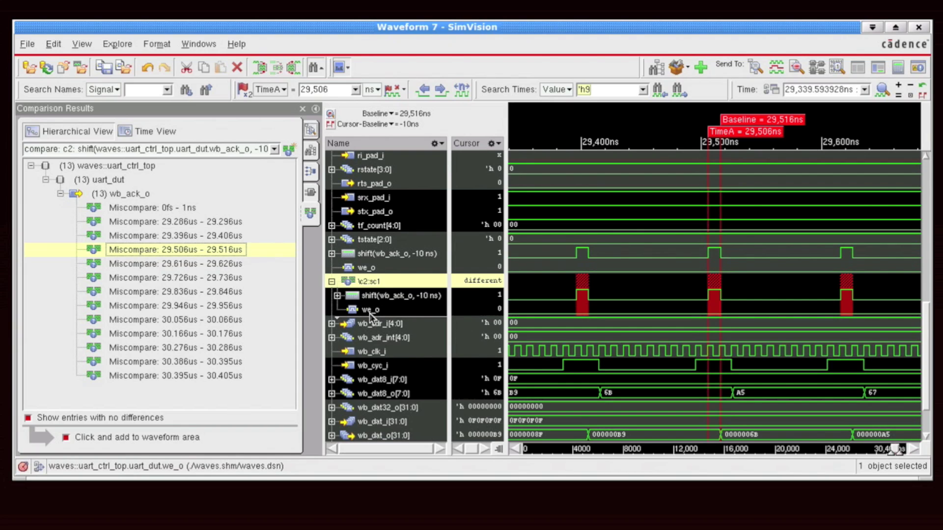
left_click(332, 282)
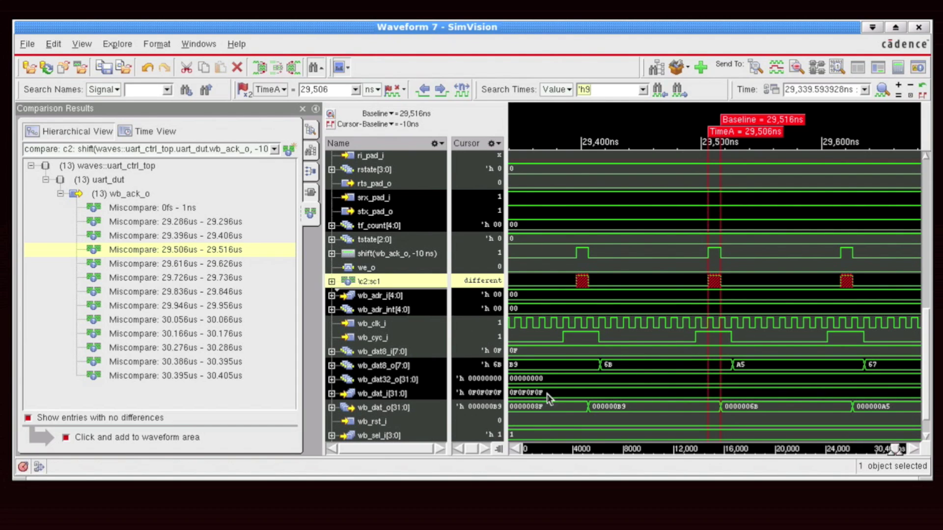
left_click(316, 109)
Scroll the signal list to the top and send n_fsm_state[1:0] to a new expression.
scroll(461, 330, "up", 4)
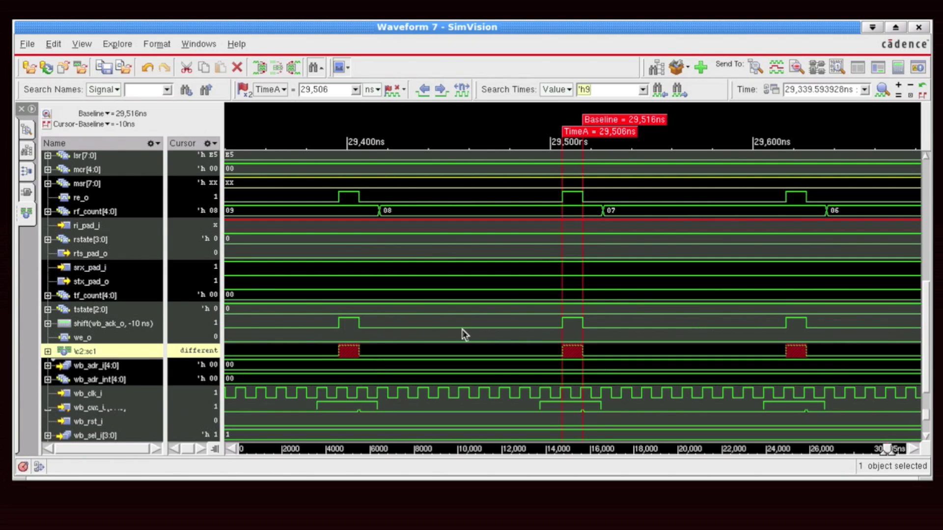
scroll(461, 333, "up", 7)
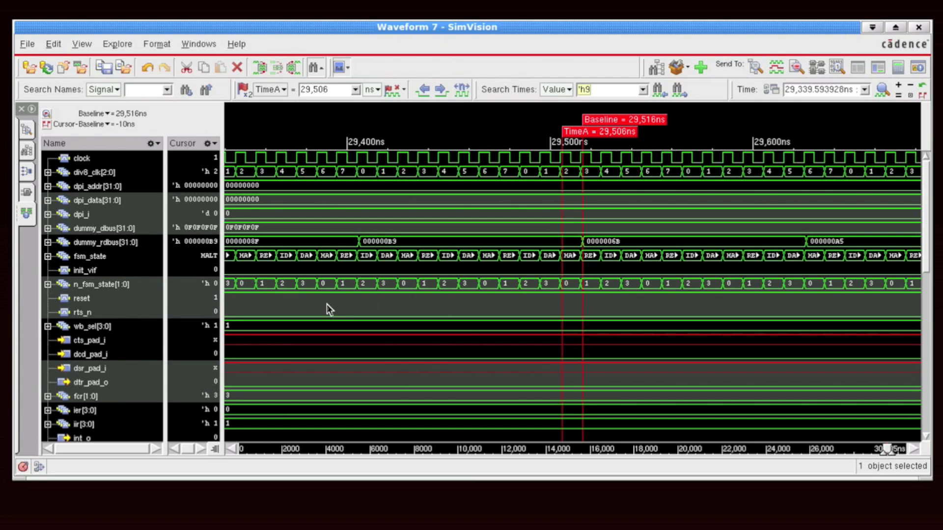
left_click(108, 287)
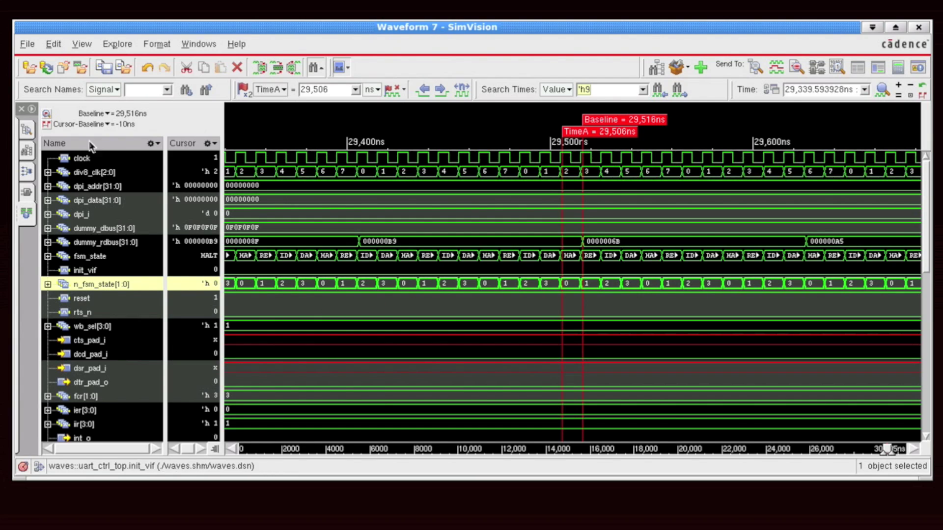
left_click(86, 160)
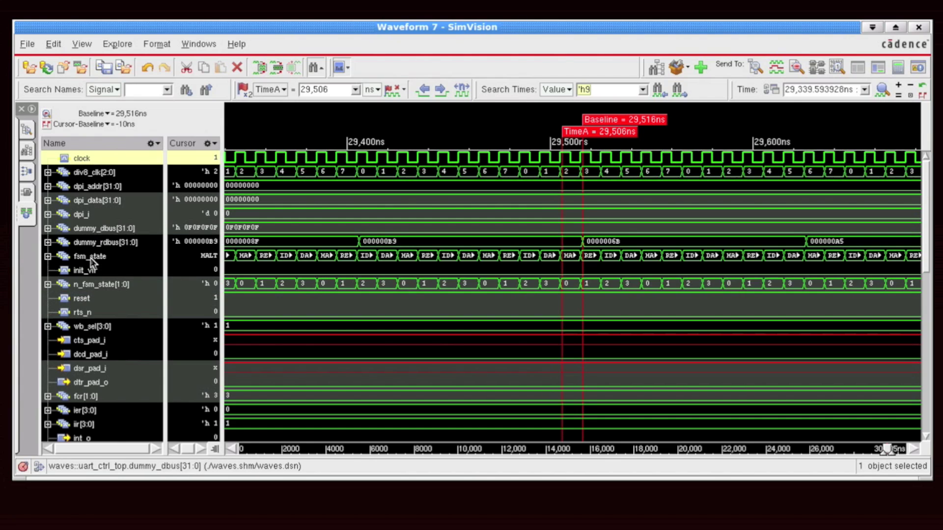
left_click(101, 284)
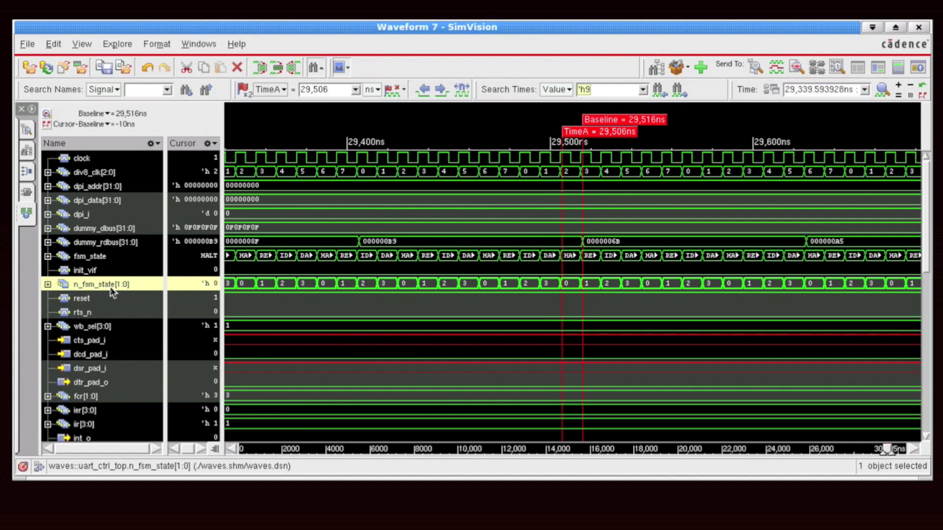
left_click(899, 71)
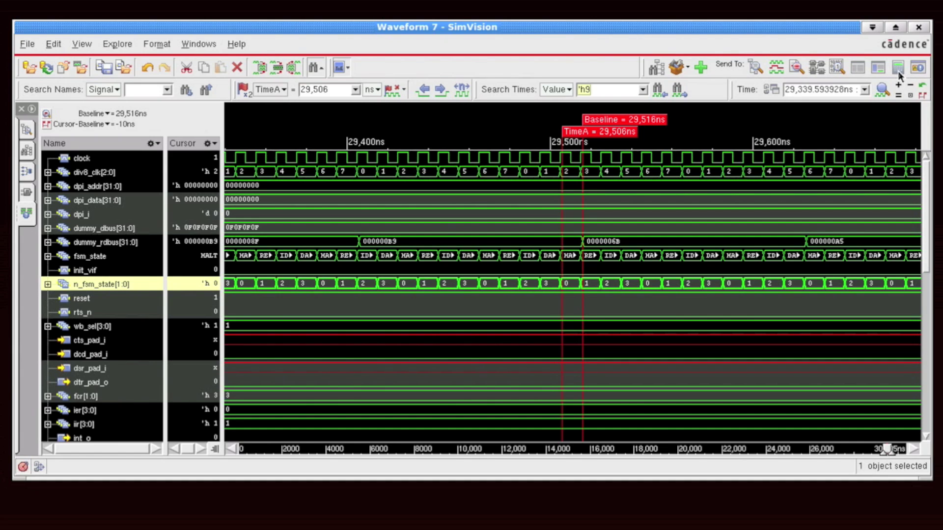
Extend the expression to n_fsm_state[1:0] == 3 && and pick clock as the second operand.
left_click_drag(884, 488, 576, 232)
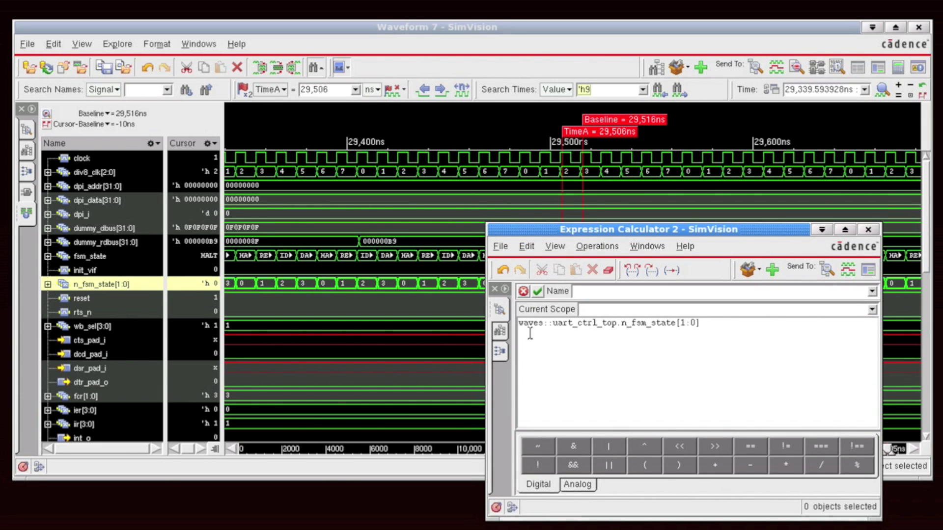
left_click(709, 324)
type("== 3")
left_click(574, 465)
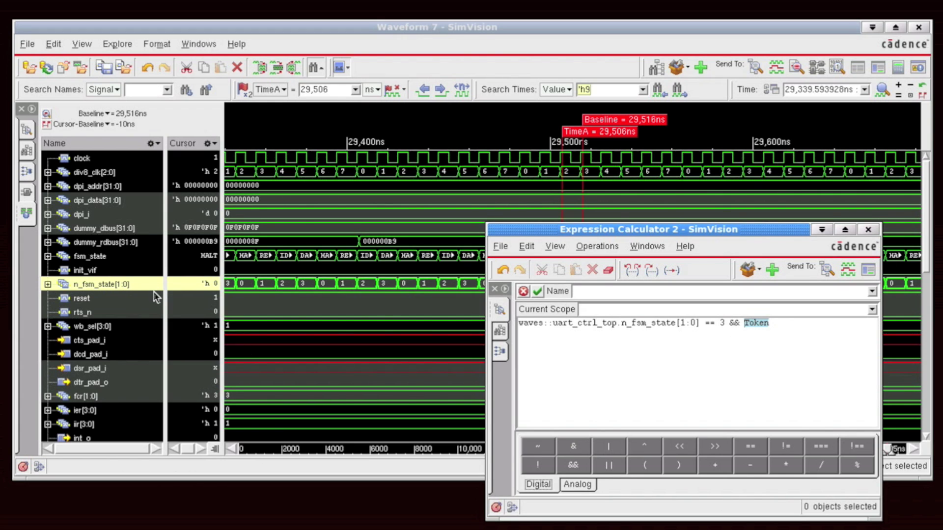
left_click(97, 160)
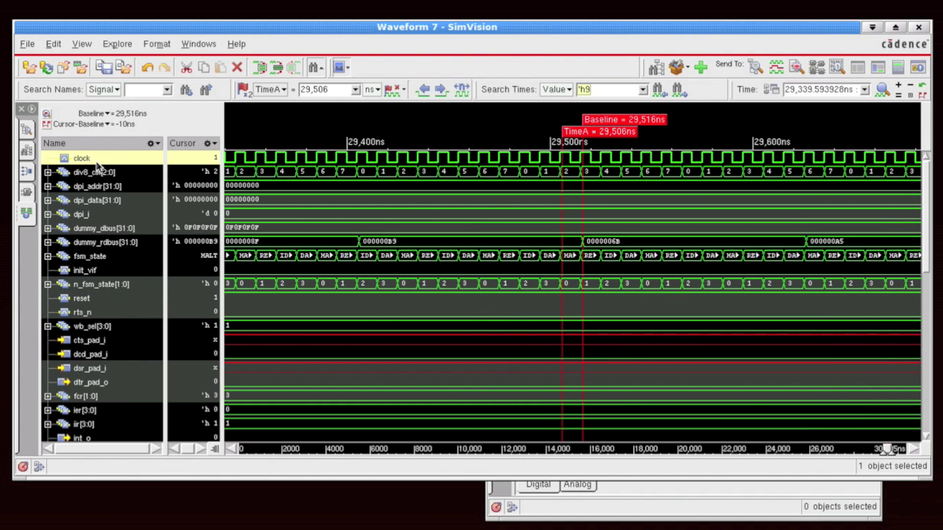
Insert clock, name the expression gated_clock, add it below n_fsm_state, and place TimeA near 29,375 ns.
left_click(895, 71)
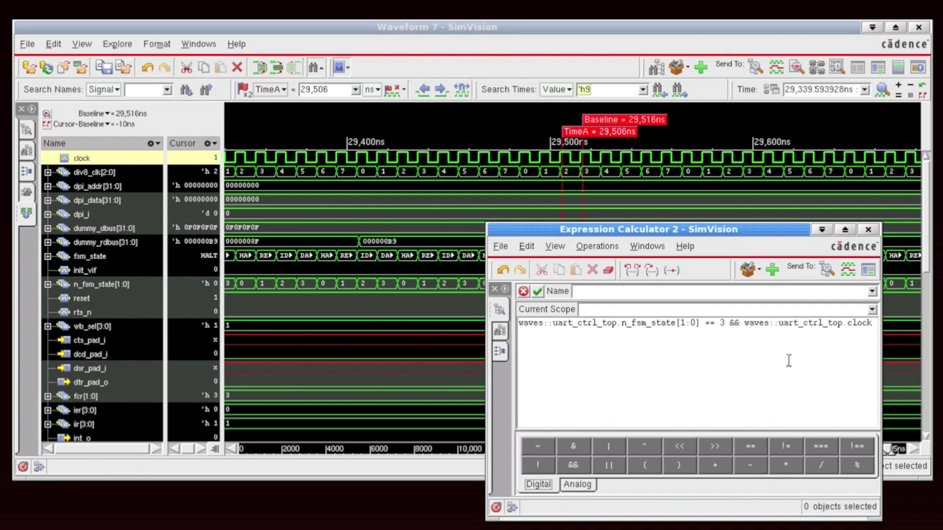
left_click(585, 293)
type("gated_clock")
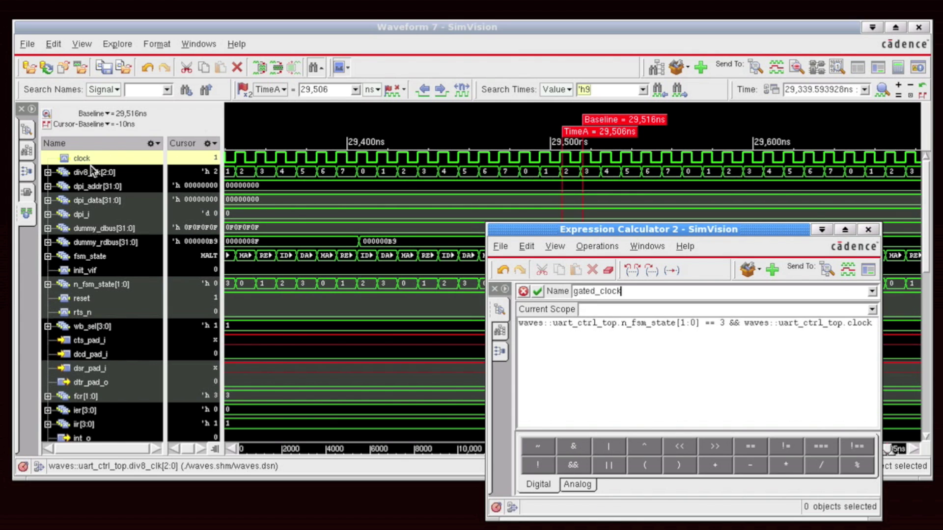
left_click(81, 297)
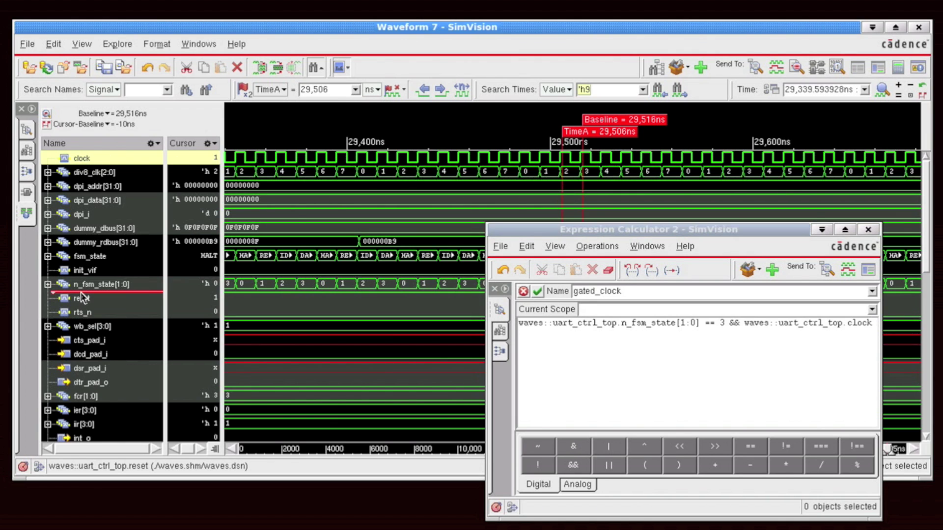
left_click(845, 272)
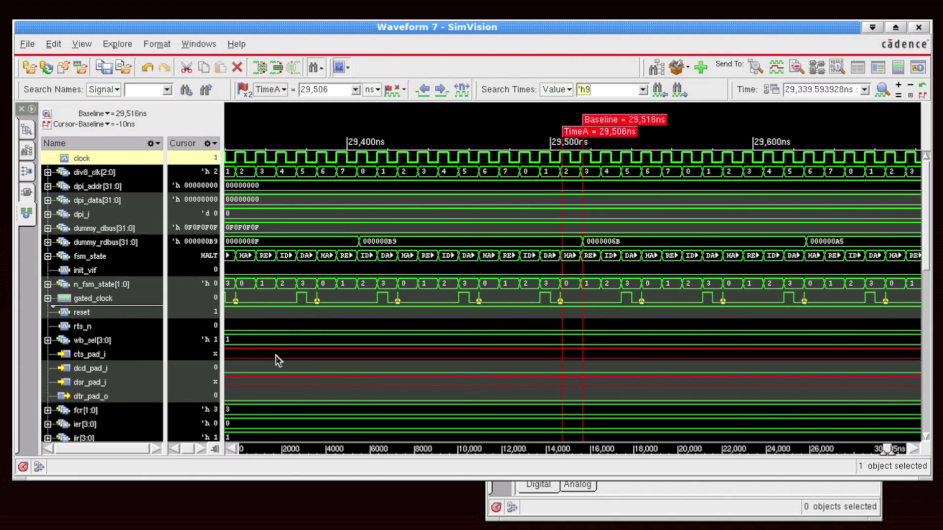
left_click(298, 300)
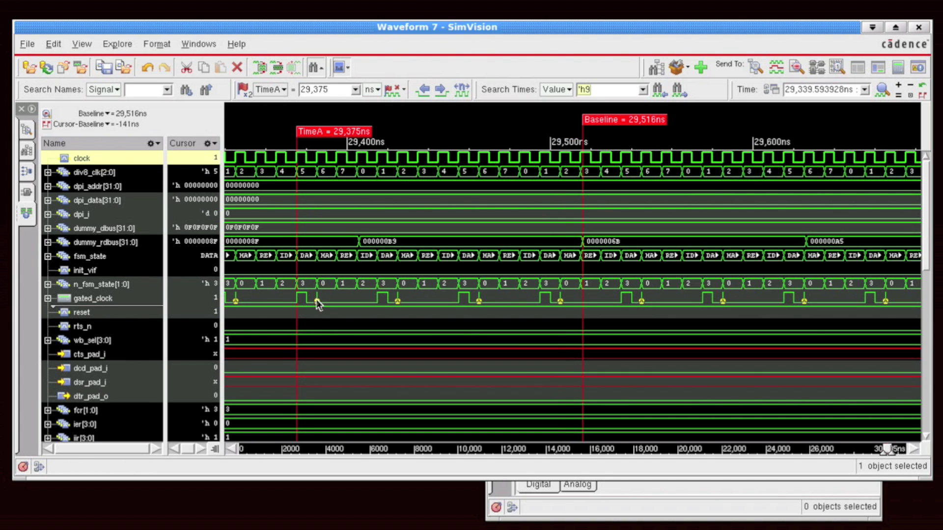
left_click_drag(291, 311, 333, 314)
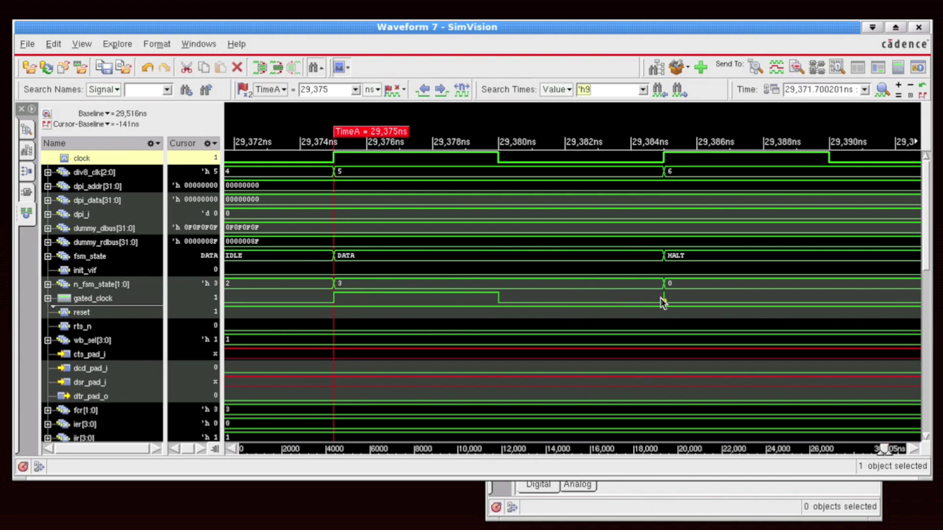
Zoom in on the gated_clock edge and place TimeA exactly at 29,385 ns.
left_click(664, 311)
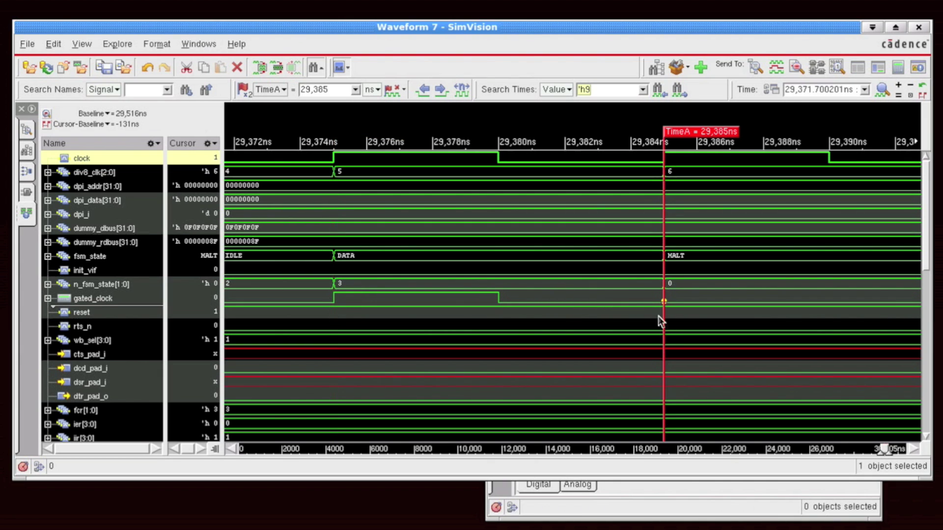
left_click(497, 302)
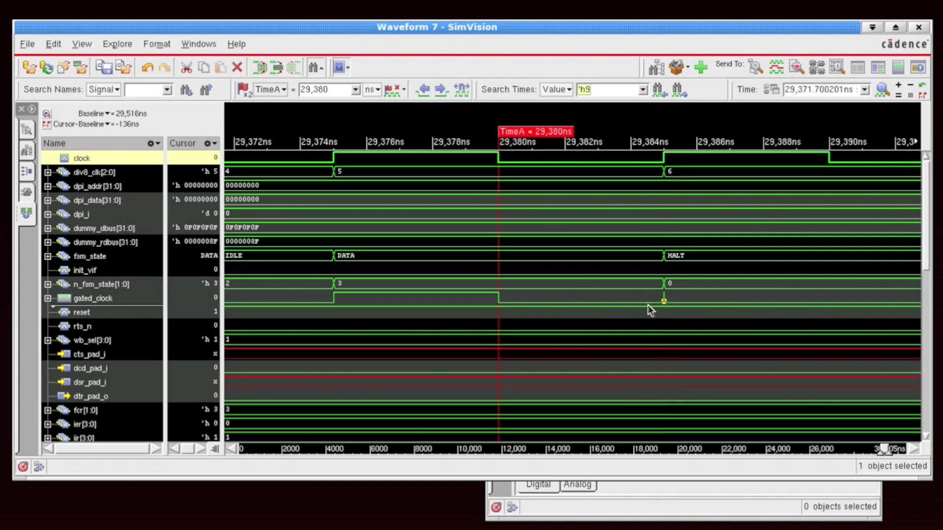
left_click_drag(656, 300, 683, 304)
left_click_drag(405, 299, 452, 300)
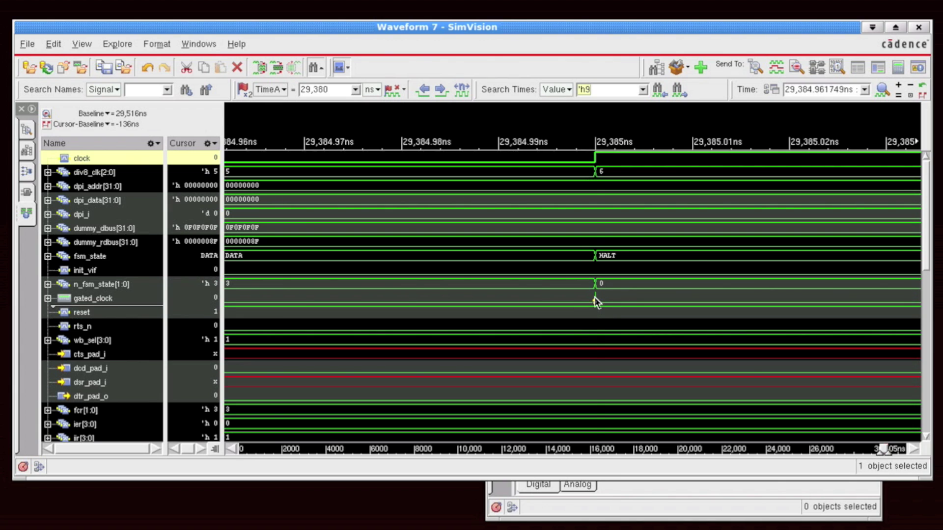
left_click(595, 297)
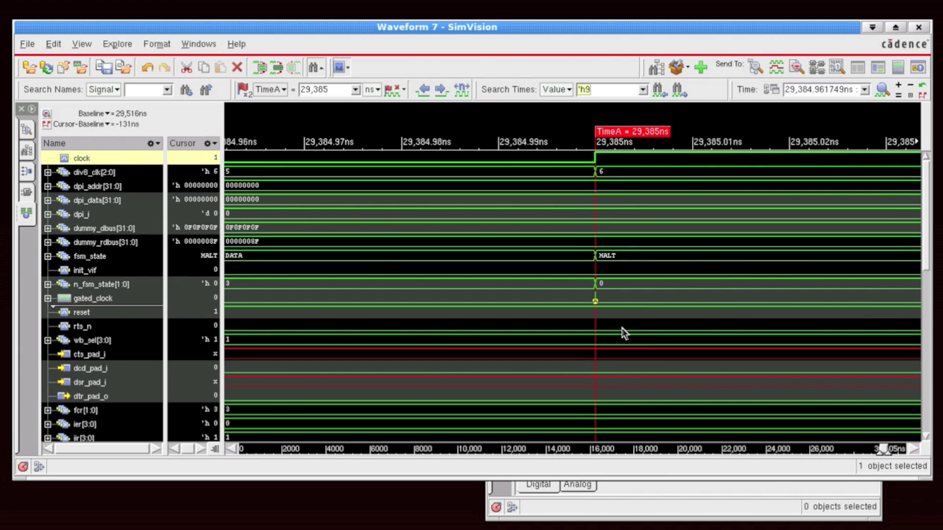
Zoom back out around TimeA to show the waveforms from 29,370 ns onward.
mouse_move(621, 325)
right_mouse_down()
mouse_move(678, 287)
mouse_move(728, 279)
right_mouse_up()
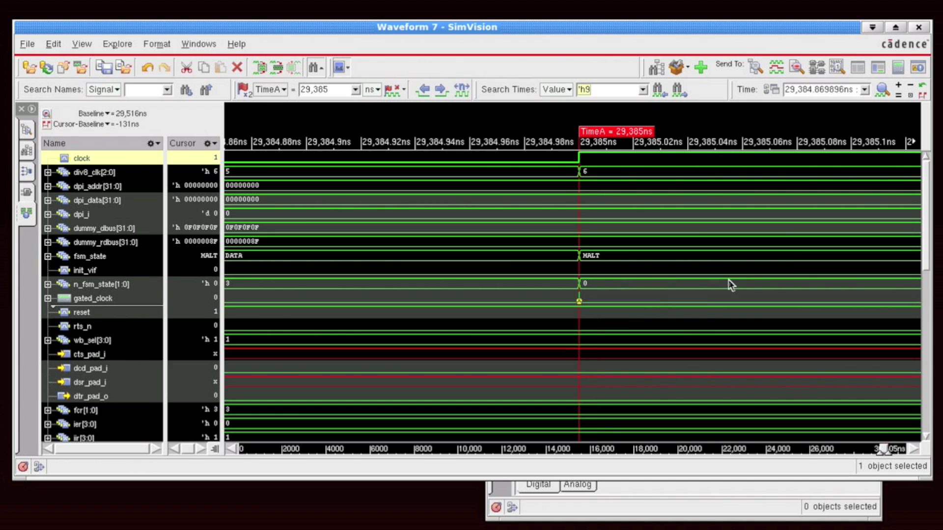
right_click_drag(660, 326, 761, 271)
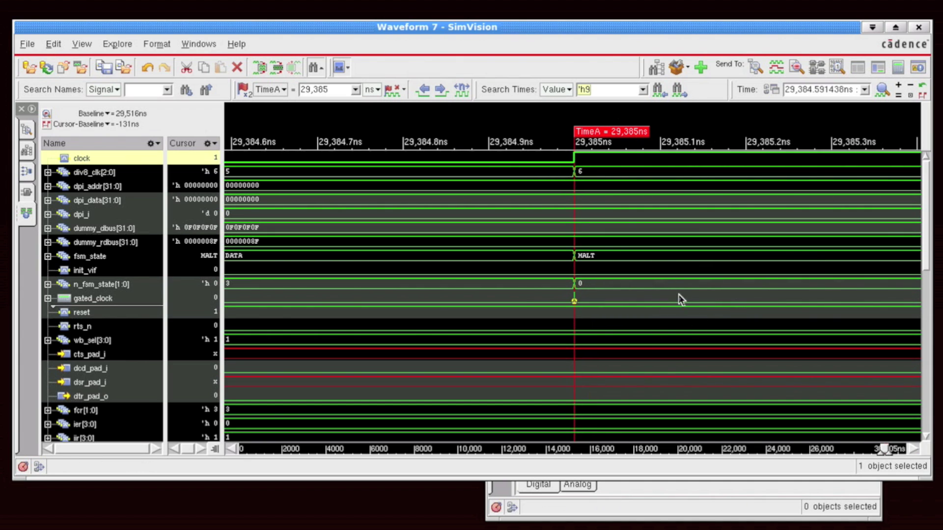
right_click_drag(634, 331, 766, 257)
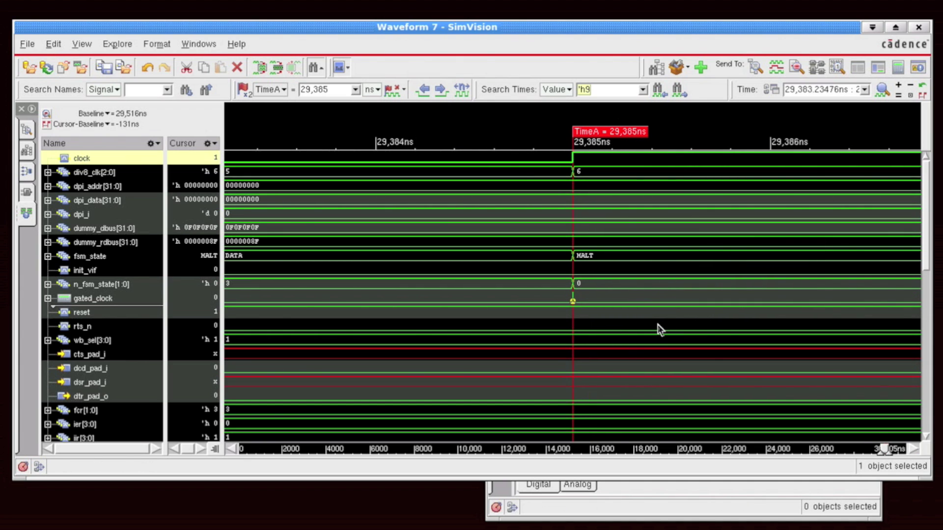
right_click_drag(658, 329, 739, 265)
right_click_drag(691, 295, 774, 251)
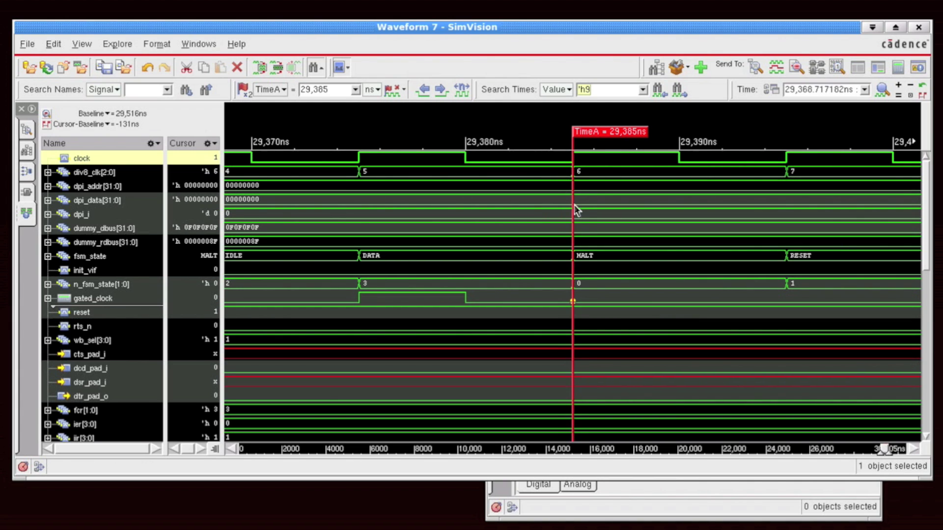
Expand the time sequence at 29,385 ns into its delta steps.
right_click(574, 292)
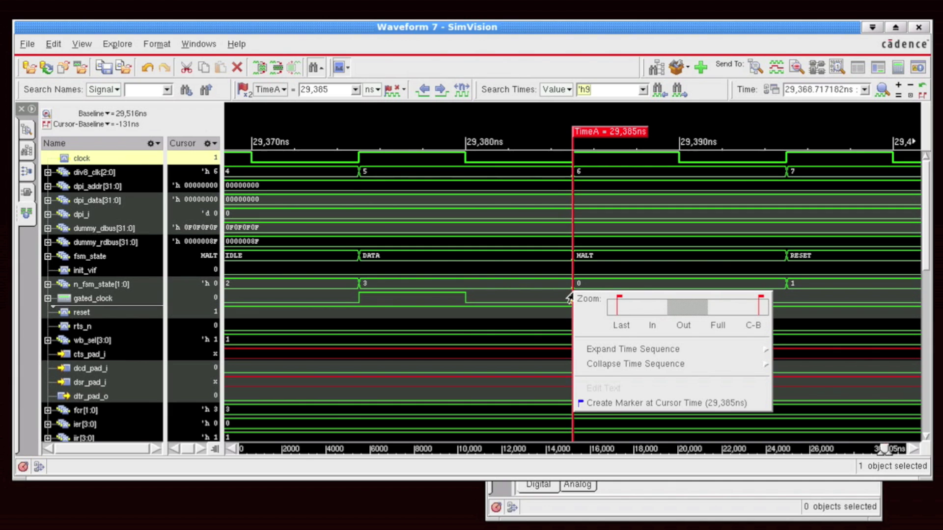
mouse_move(596, 351)
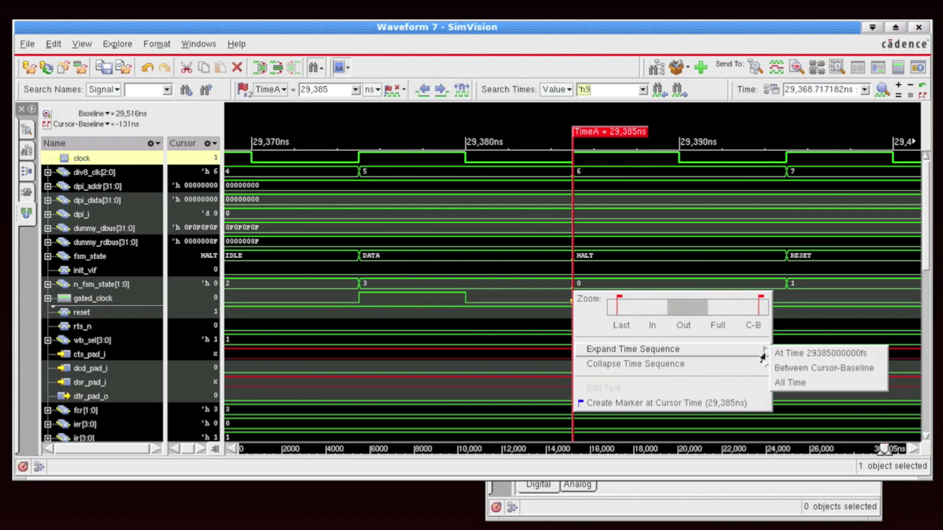
left_click(781, 354)
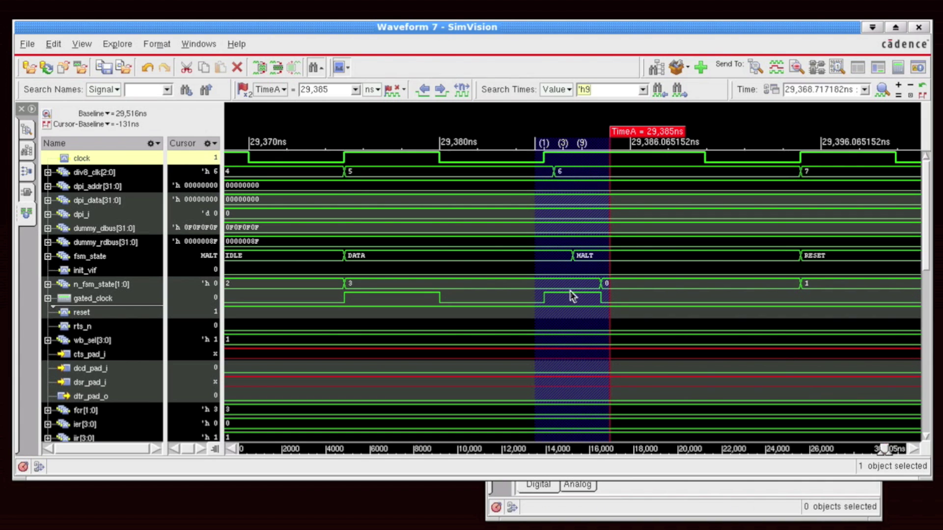
Move TimeA through delta steps 29,385(1), the HALT change at (7), and n_fsm_state at (11).
left_click(545, 297)
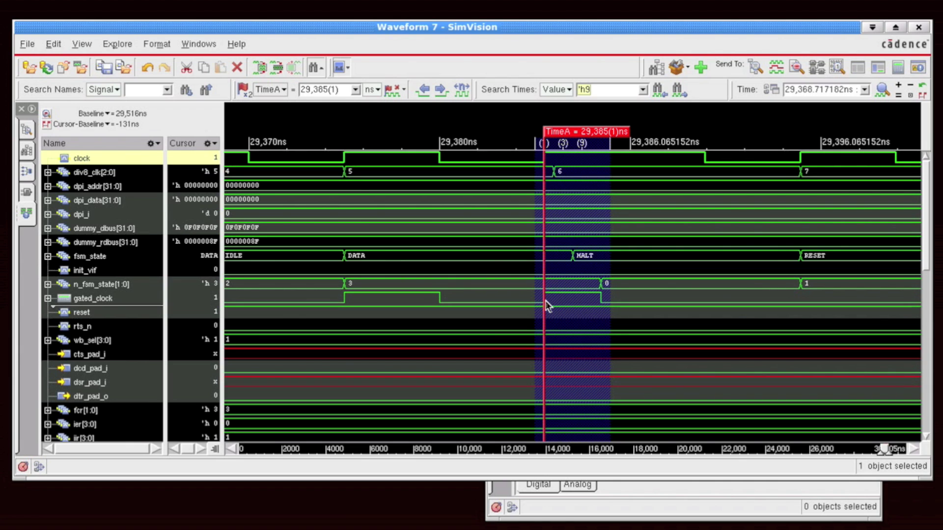
left_click(572, 258)
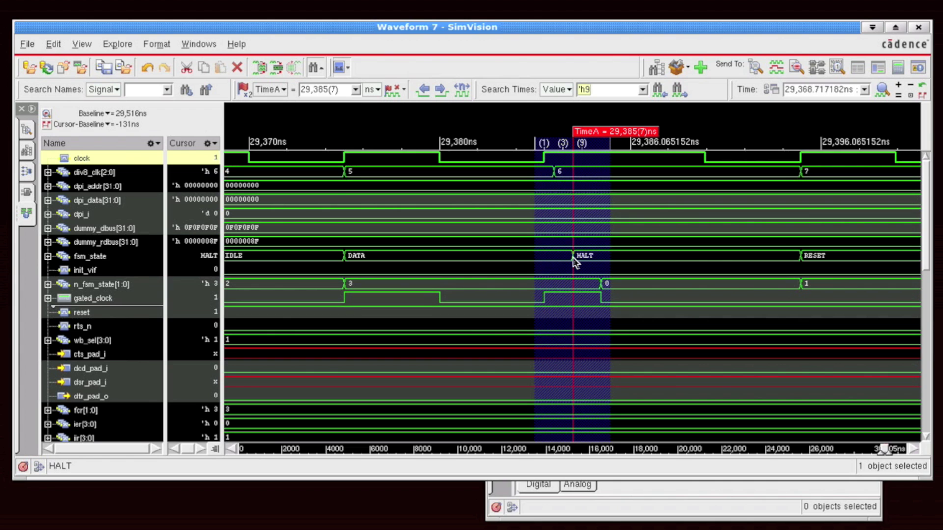
left_click(602, 285)
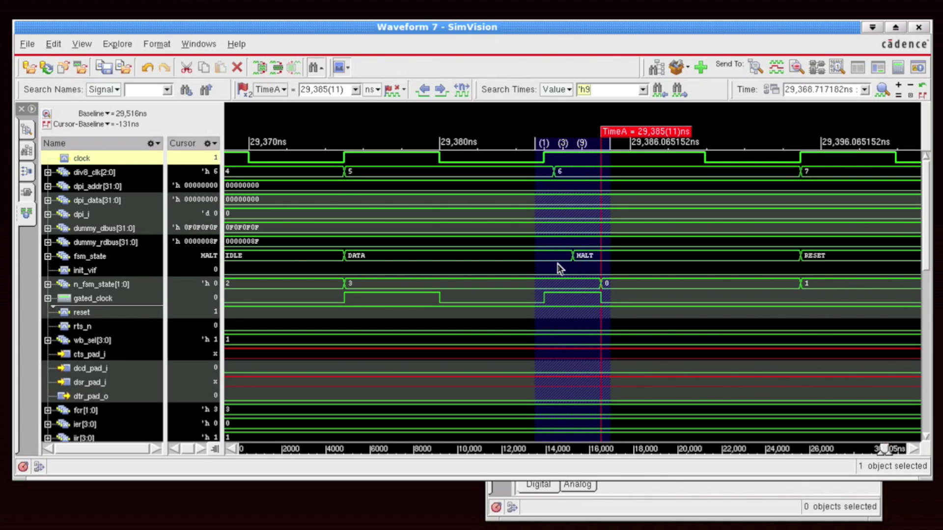
right_click(582, 269)
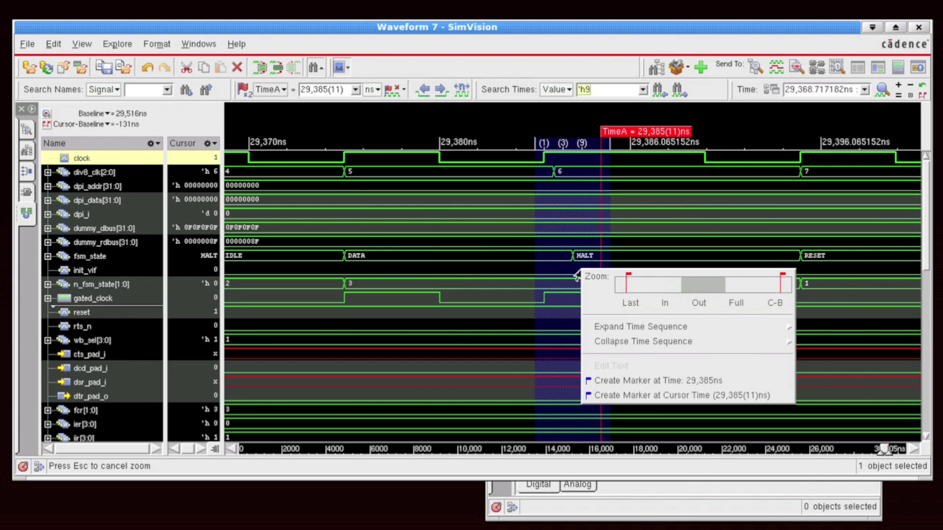
Collapse the 29,385 ns time sequence and select the signals from clock through dtr_pad_o.
mouse_move(602, 339)
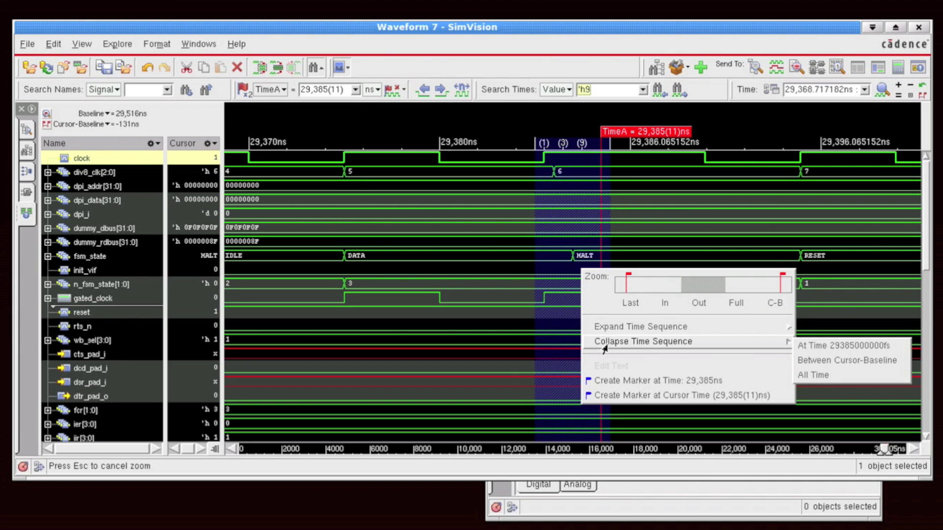
left_click(812, 346)
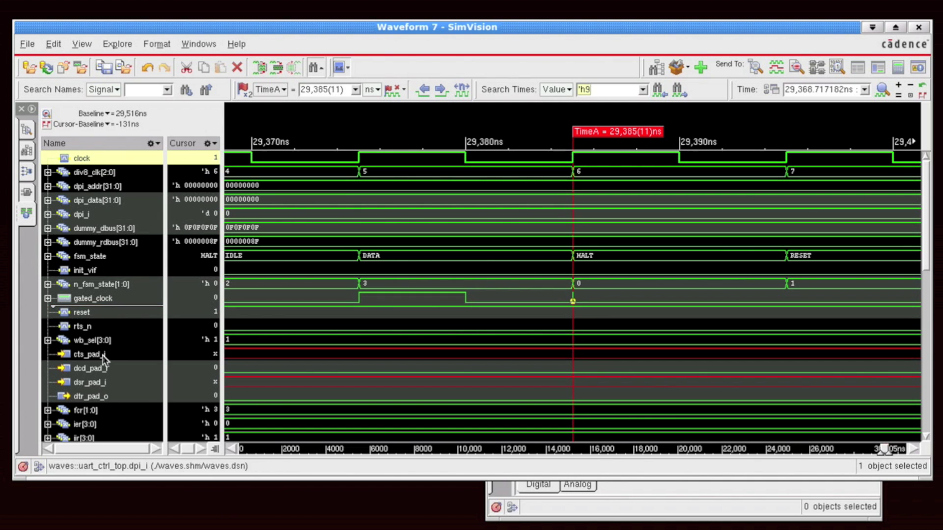
left_click(95, 397, "shift")
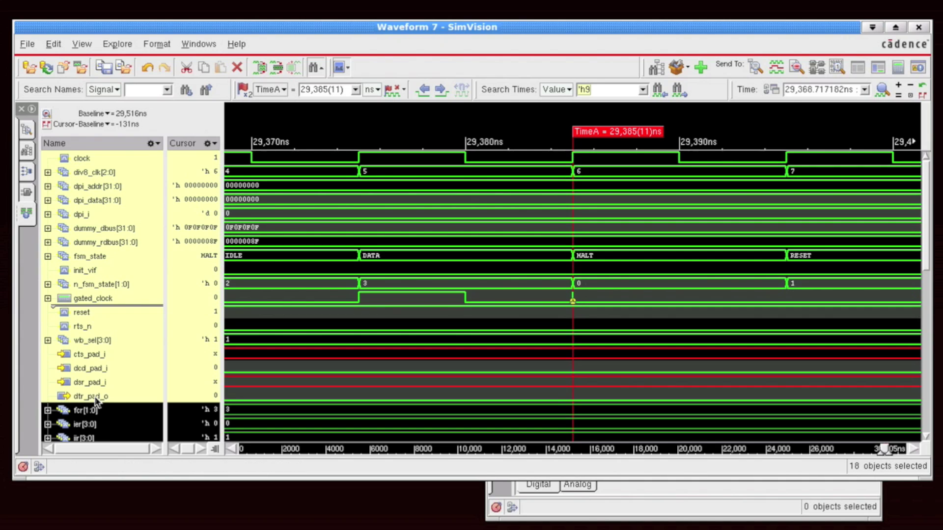
Group the selected signals and name the new group 'my special signals'.
right_click(93, 272)
mouse_move(124, 377)
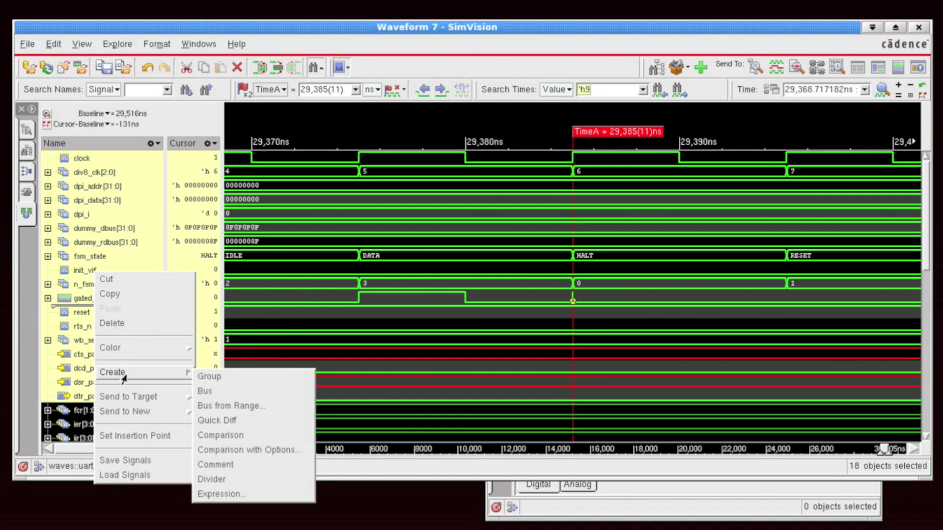
left_click(206, 376)
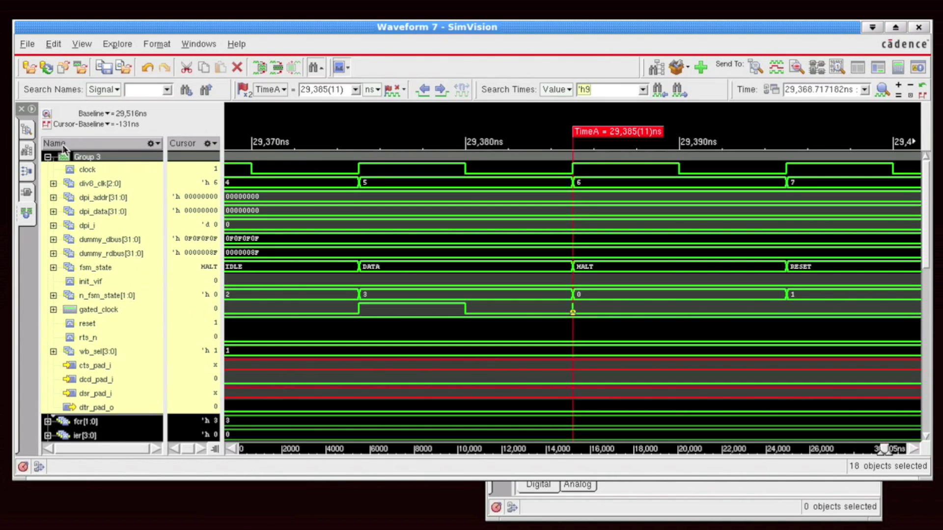
left_click(95, 158)
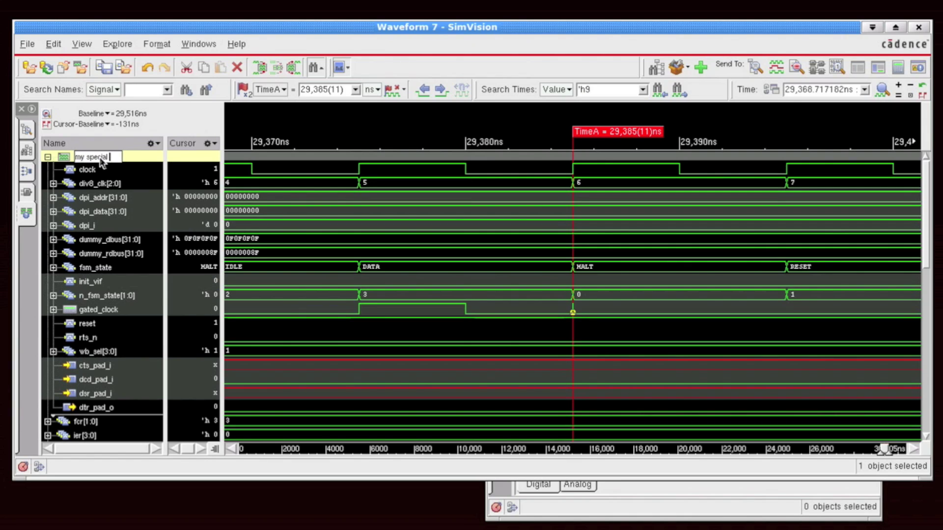
type("sing")
key("Return")
Collapse and re-expand the group, then reselect clock through dtr_pad_o.
left_click(96, 171)
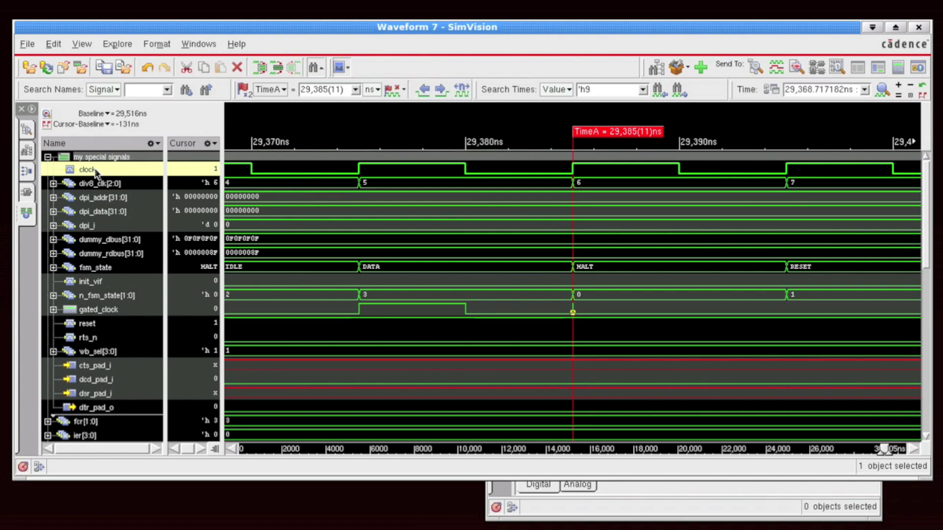
left_click(47, 157)
left_click(47, 158)
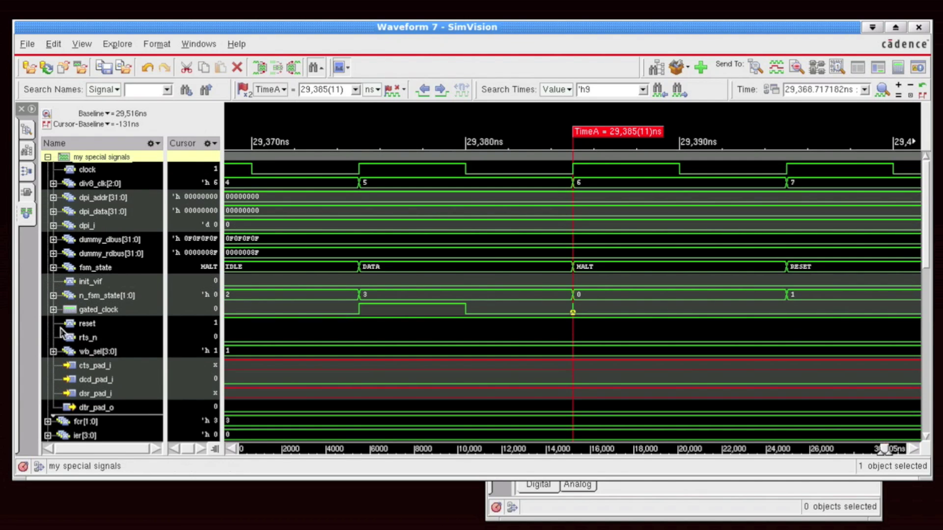
left_click(88, 169)
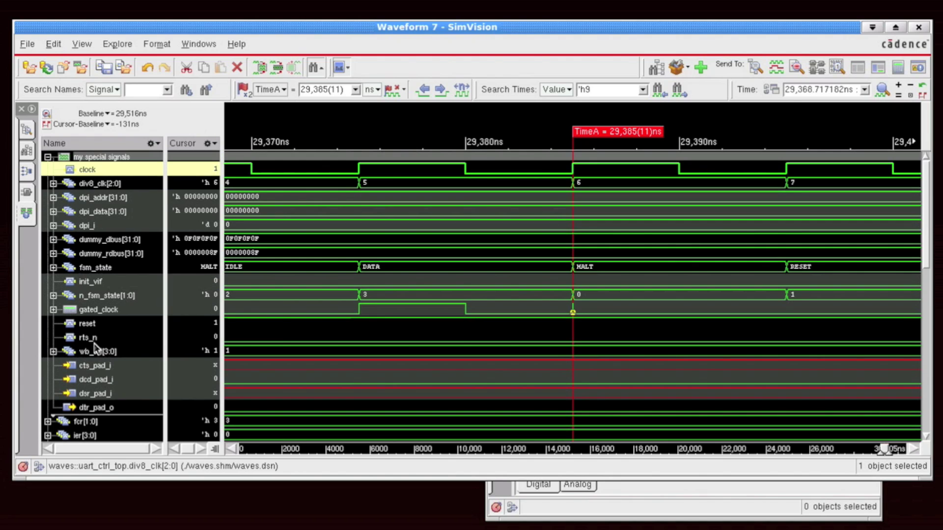
left_click(93, 410, "shift")
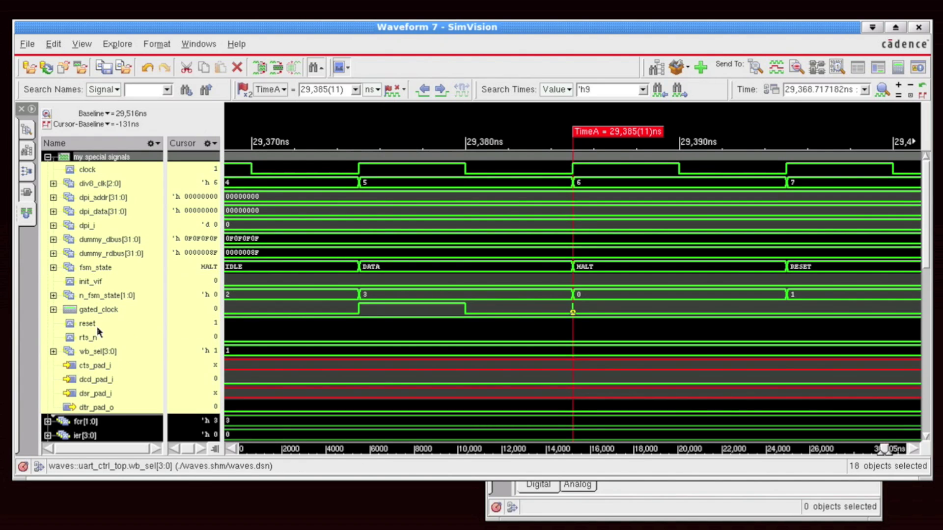
Colour the selected signals' waveform traces magenta.
right_click(96, 328)
mouse_move(115, 402)
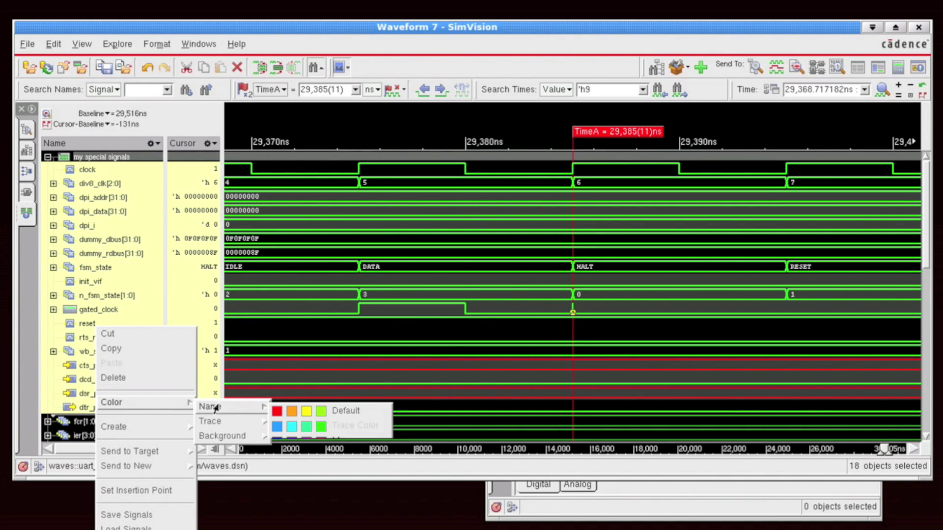
mouse_move(251, 423)
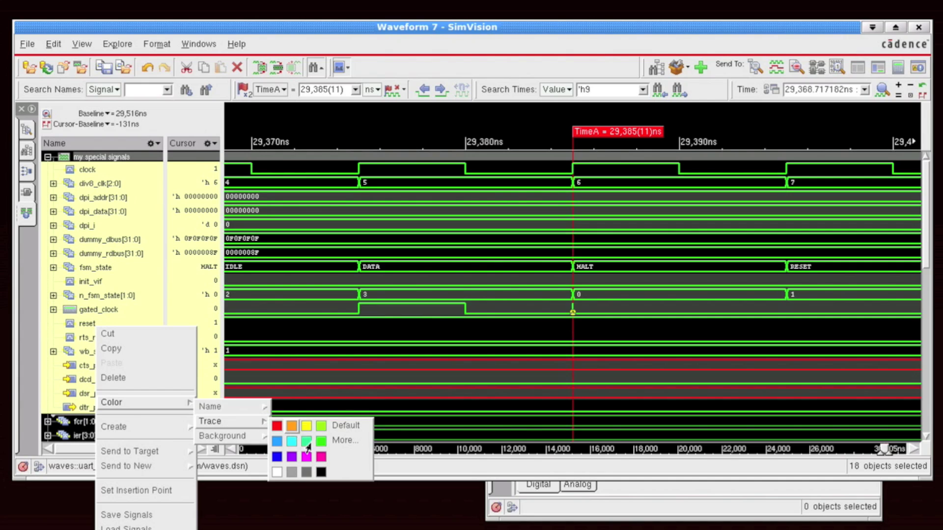
left_click(321, 457)
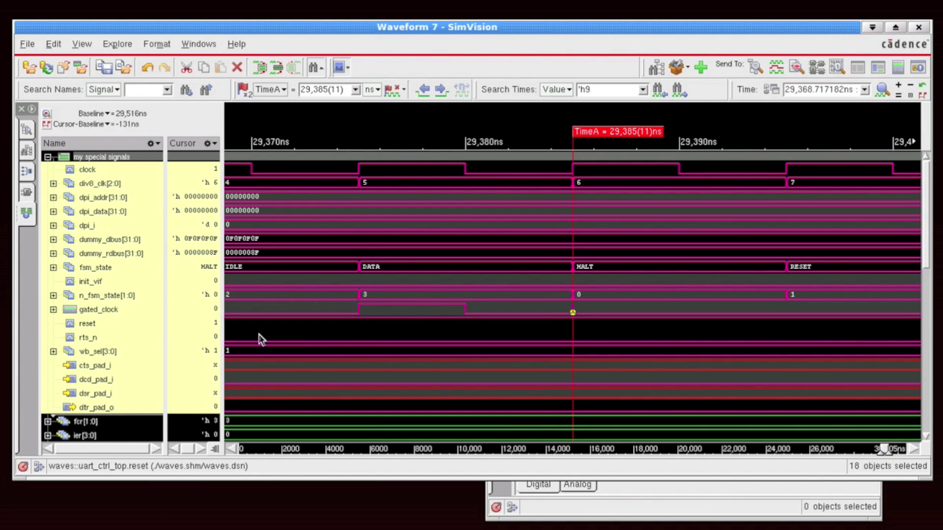
Colour the selected signal names magenta, then select fcr[1:0].
right_click(92, 212)
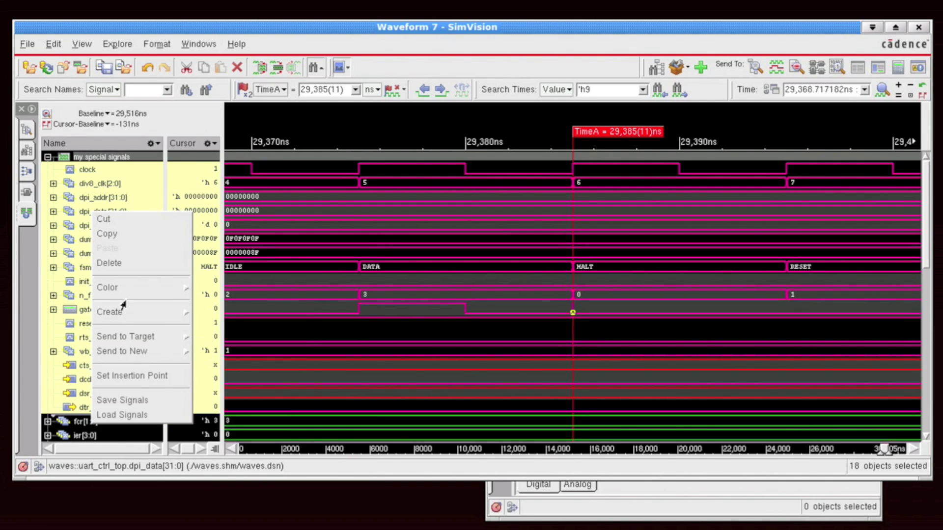
mouse_move(122, 292)
mouse_move(237, 294)
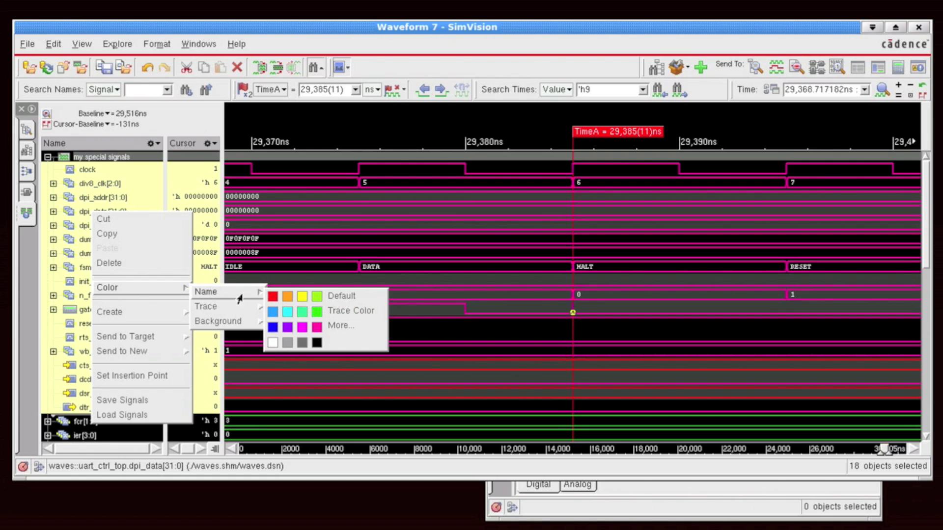
left_click(317, 327)
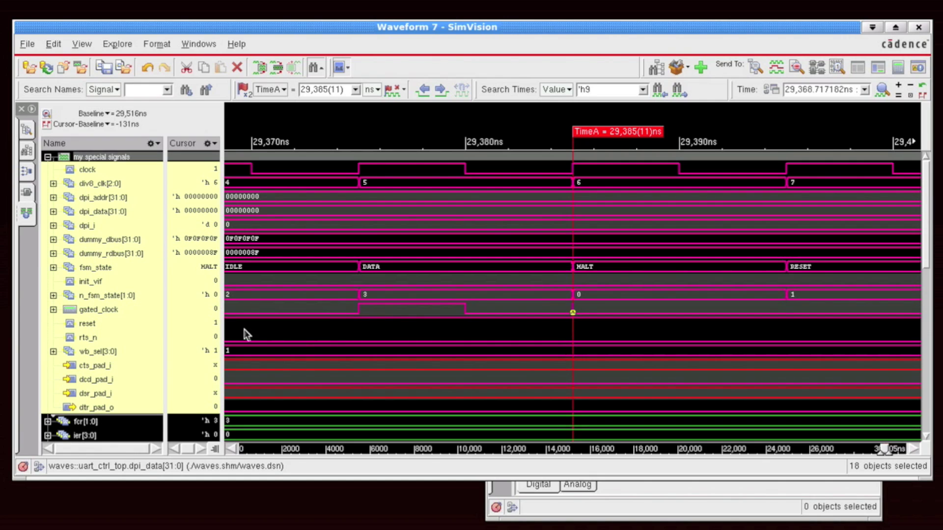
left_click(123, 423)
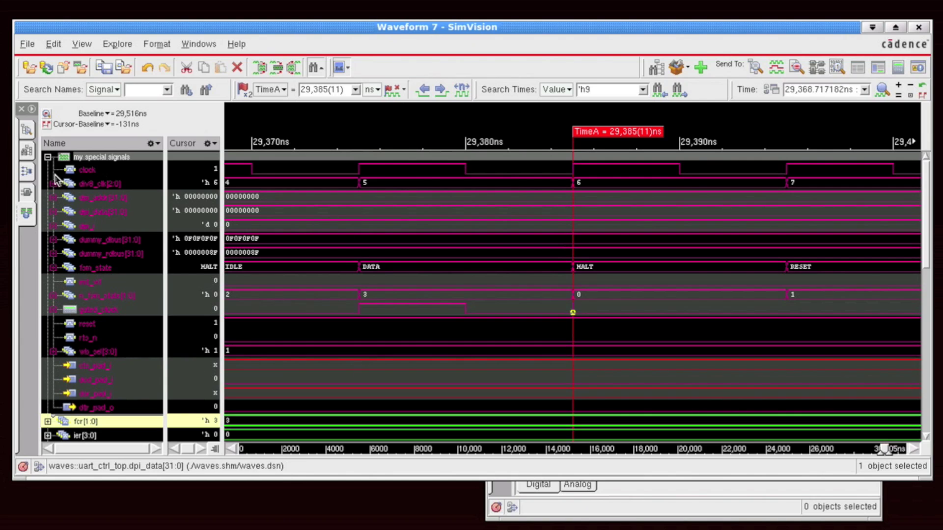
Group the selected signals fcr[1:0] through tf_count[4:0] into a new Group 4.
scroll(127, 294, "down", 5)
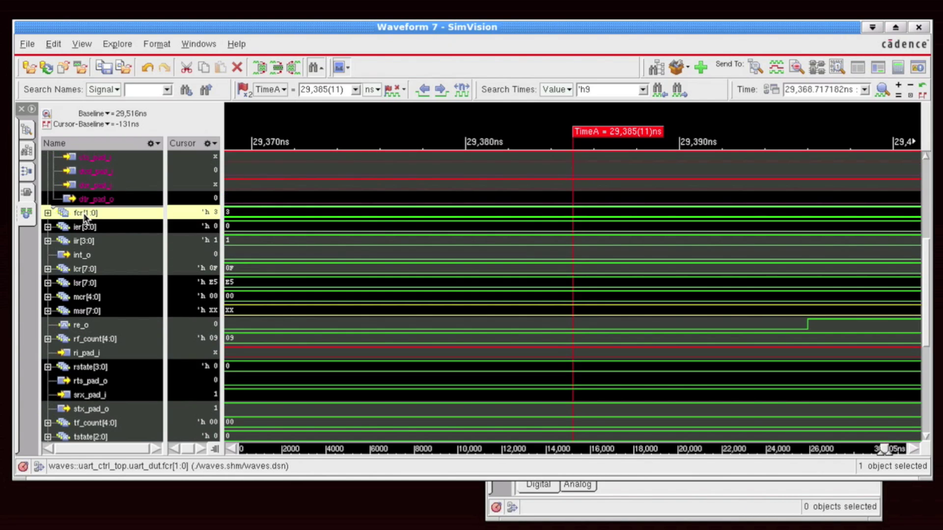
left_click(84, 425, "shift")
right_click(92, 379)
mouse_move(142, 479)
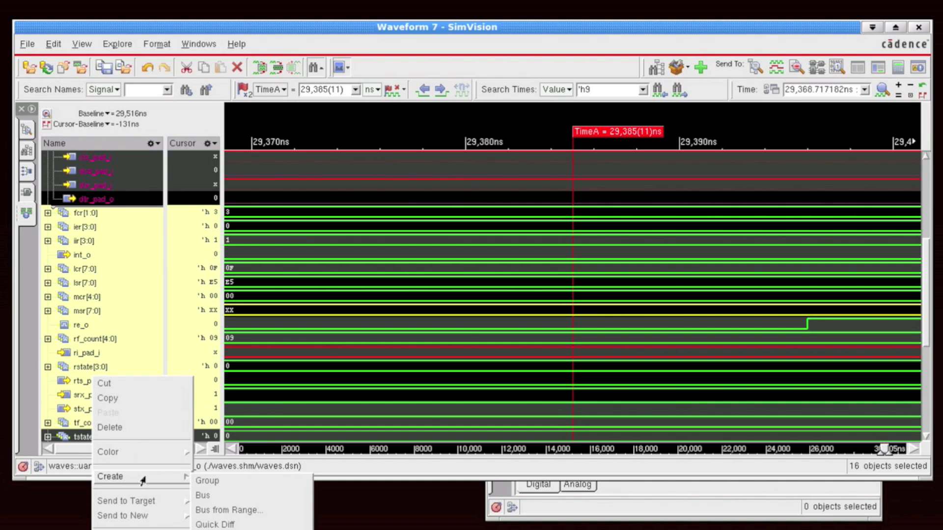
left_click(207, 481)
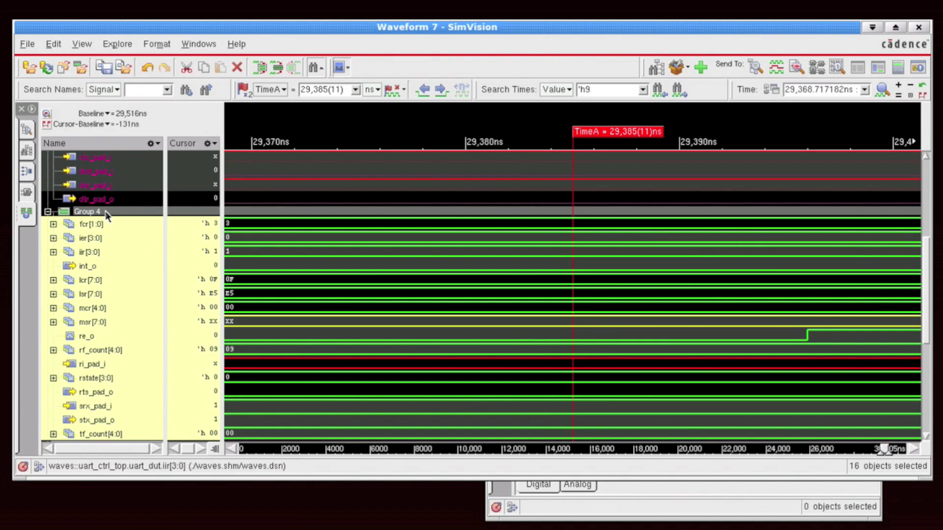
Collapse Group 4 and insert a divider above it.
left_click(94, 212)
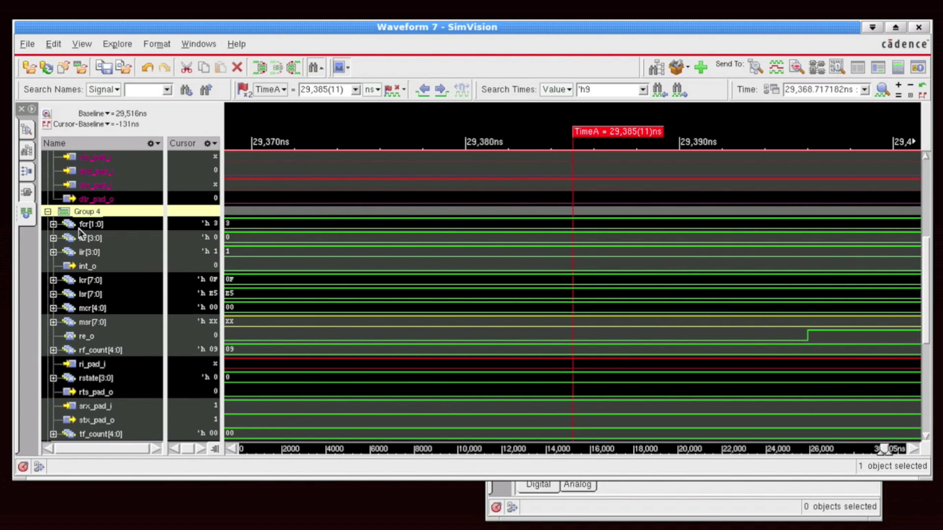
double_click(91, 214)
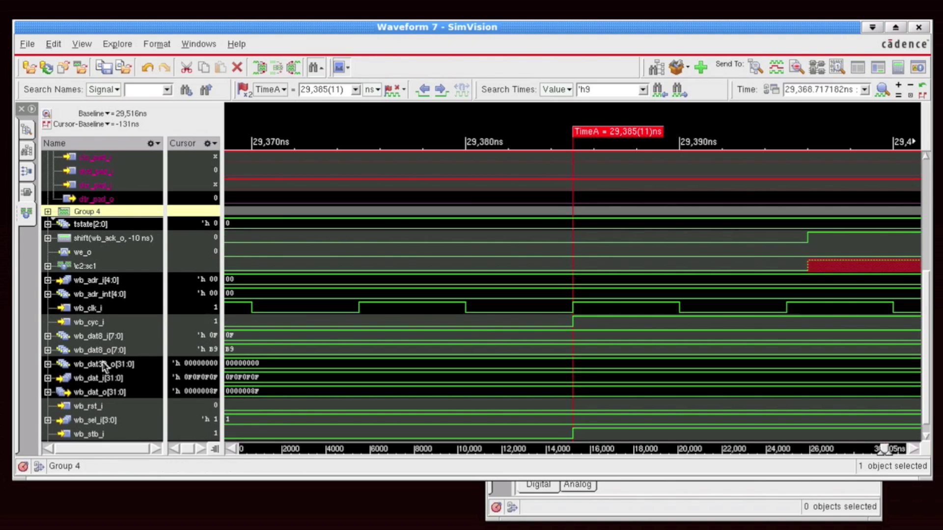
right_click(91, 213)
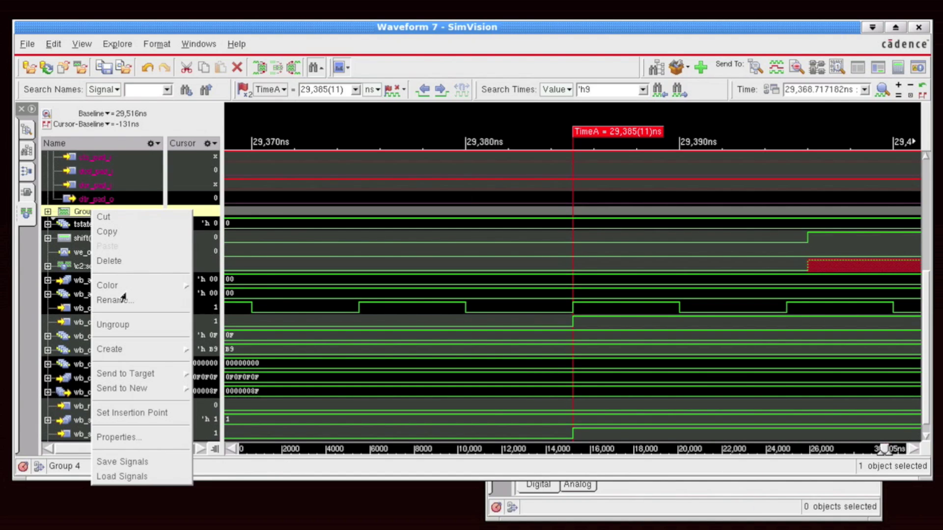
mouse_move(133, 352)
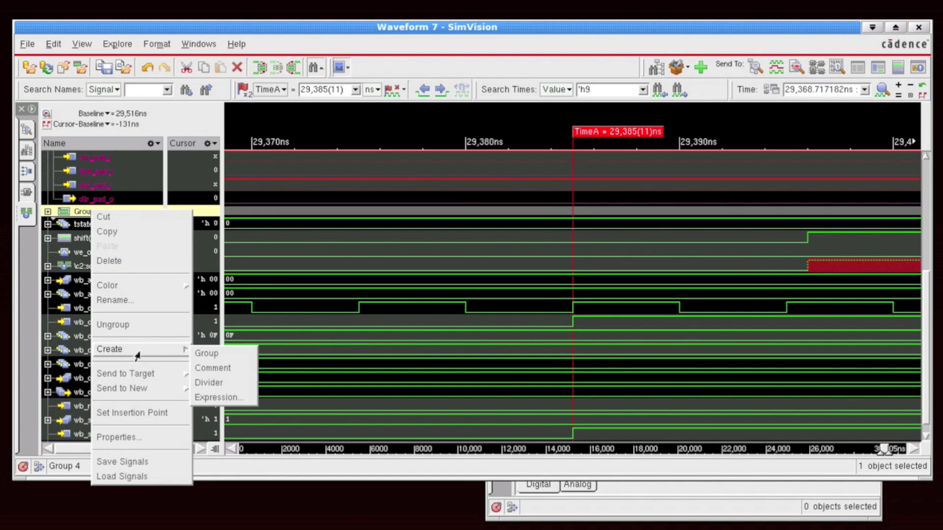
left_click(210, 383)
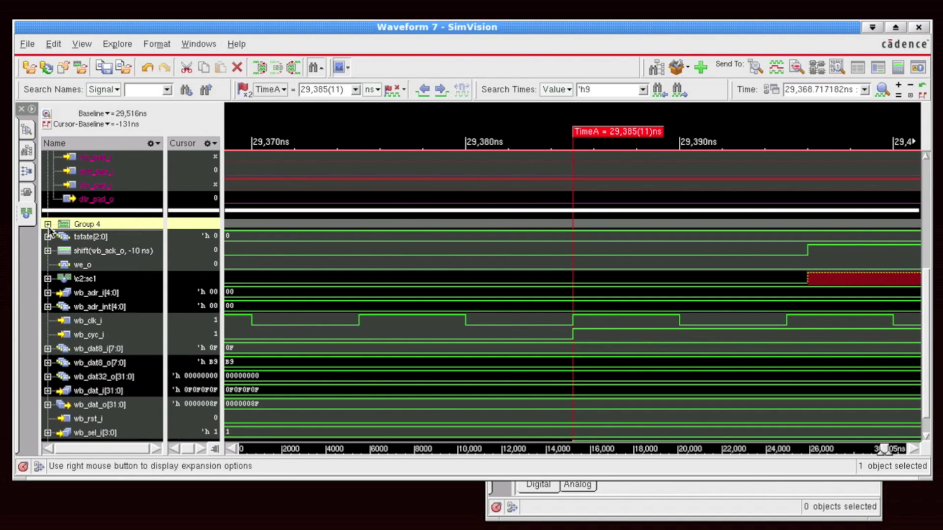
Insert a divider below Group 4, above the tstate signal.
left_click_drag(79, 239, 81, 237)
right_click(81, 234)
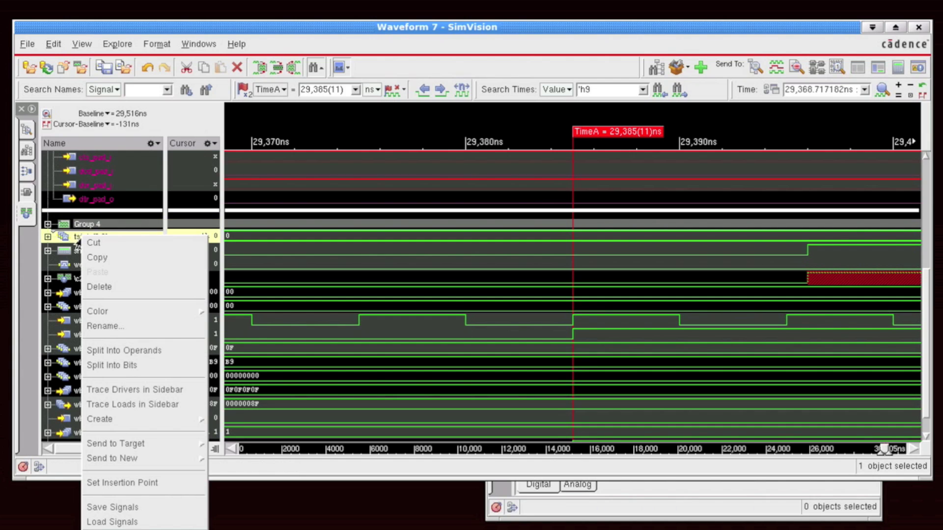
mouse_move(113, 419)
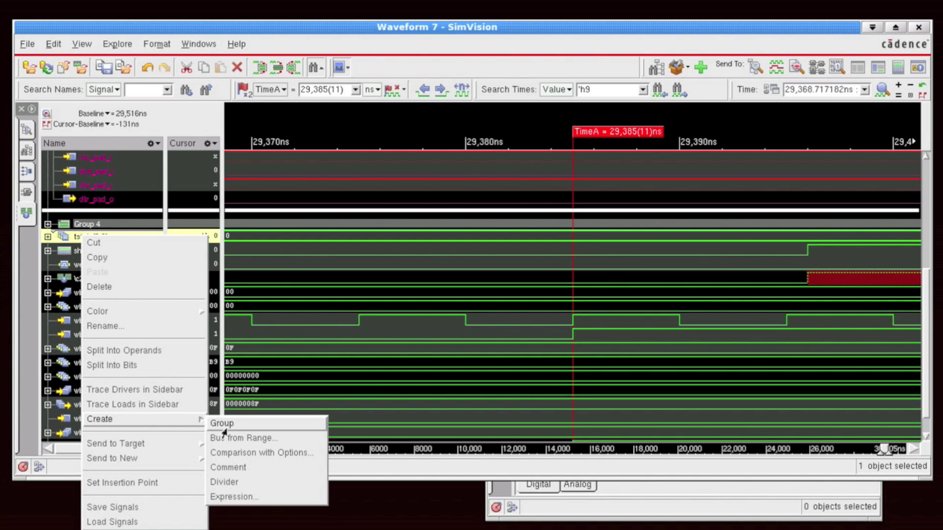
left_click(229, 481)
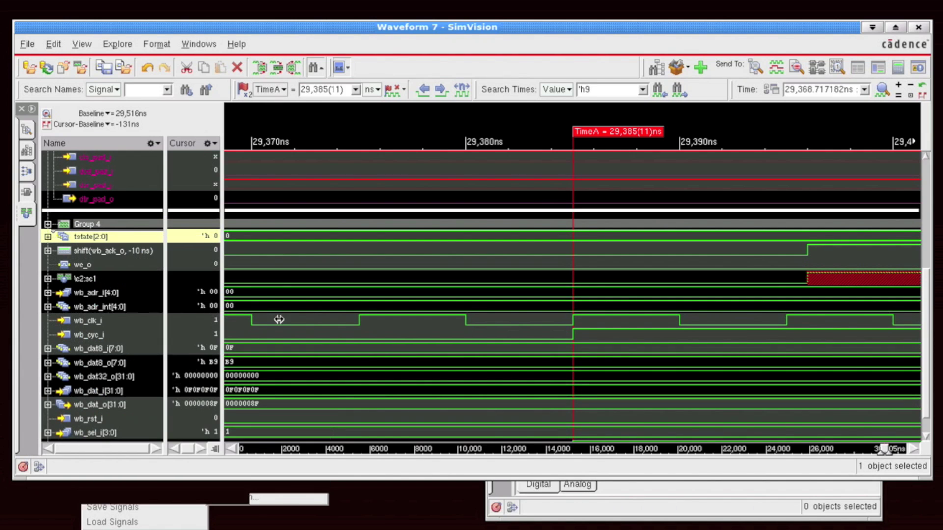